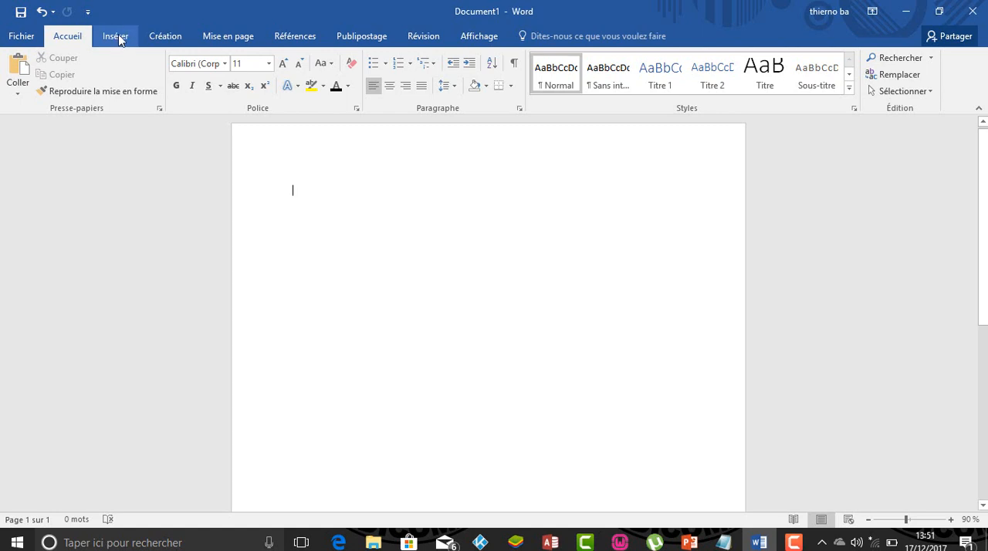
- Draw a text box about 15.3 cm wide and 4.2 cm high across the upper part of the page
click(118, 39)
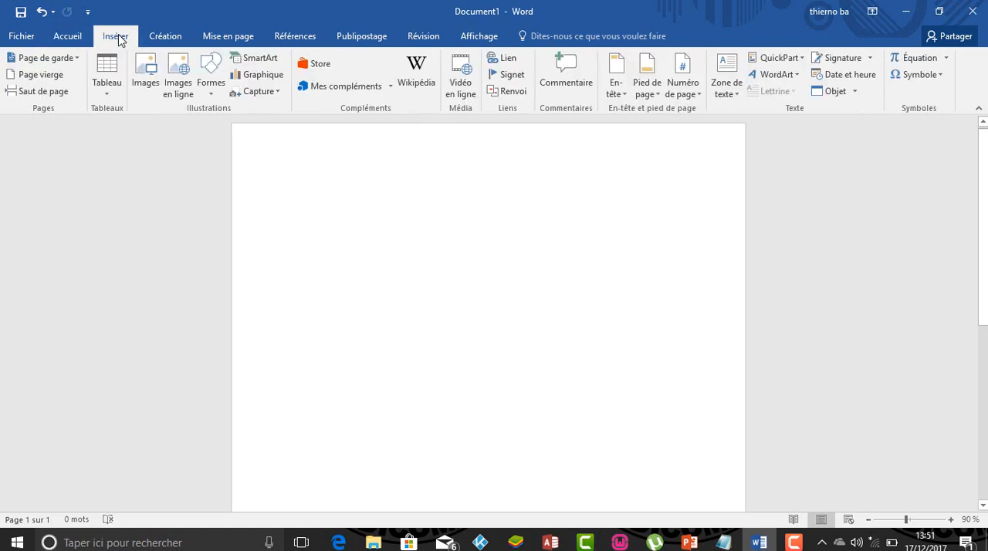
click(731, 95)
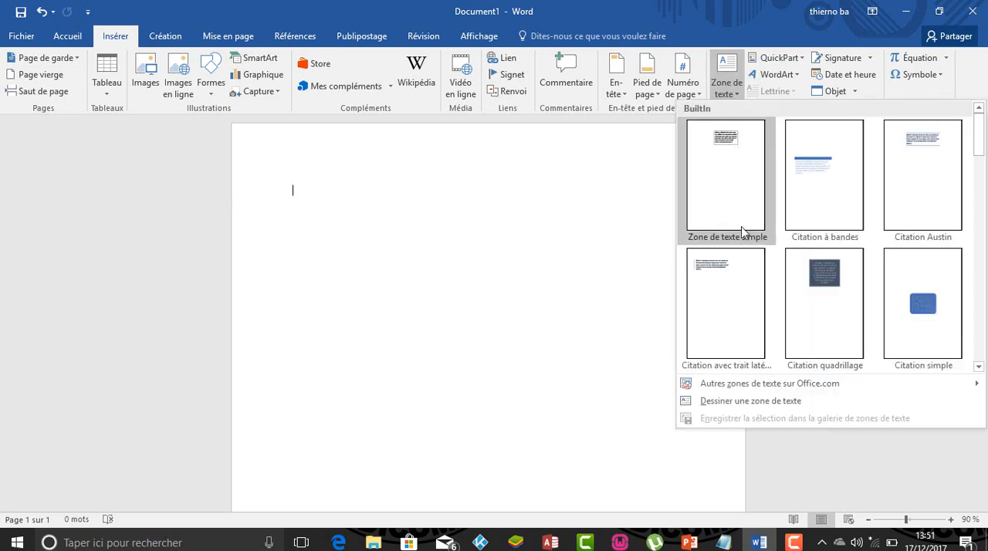
click(735, 402)
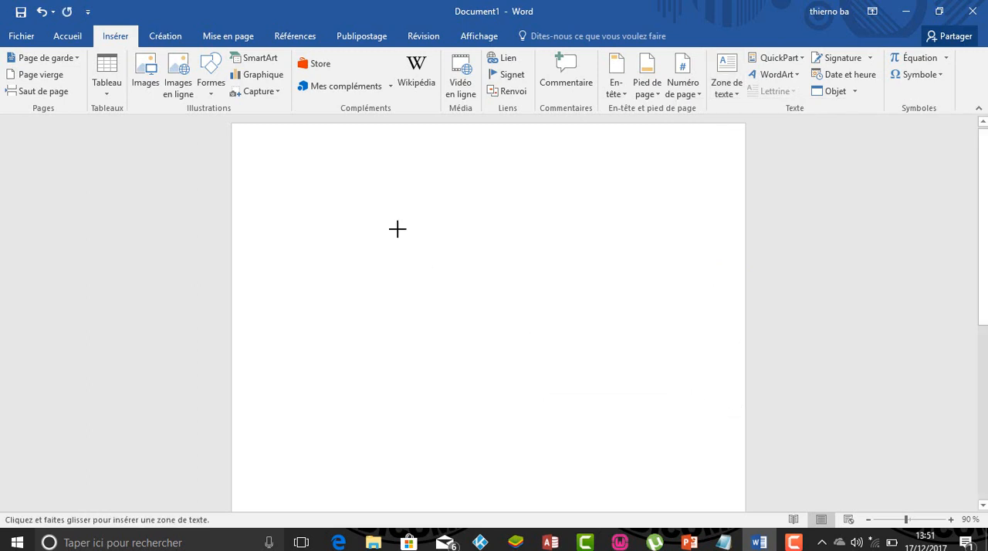
drag(329, 143, 680, 240)
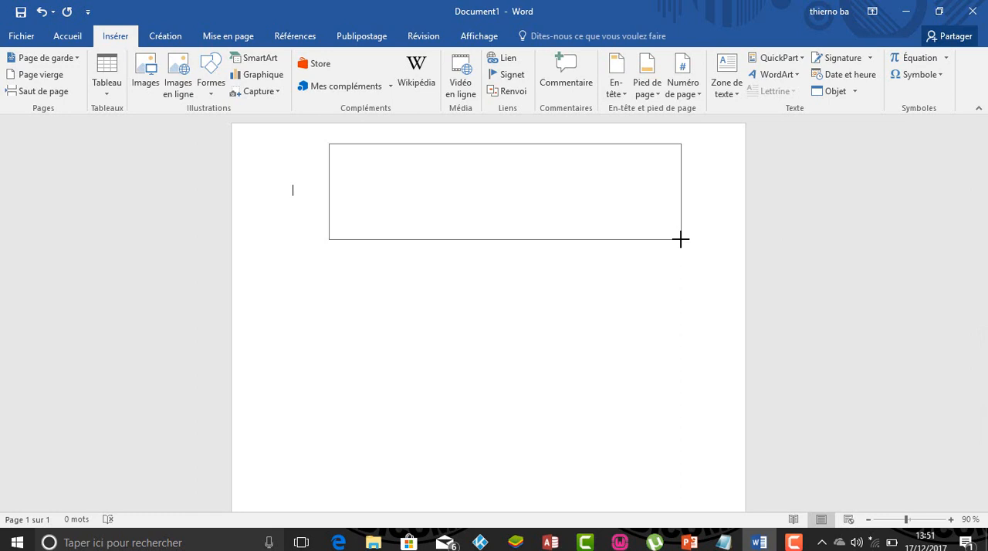
drag(682, 240, 704, 247)
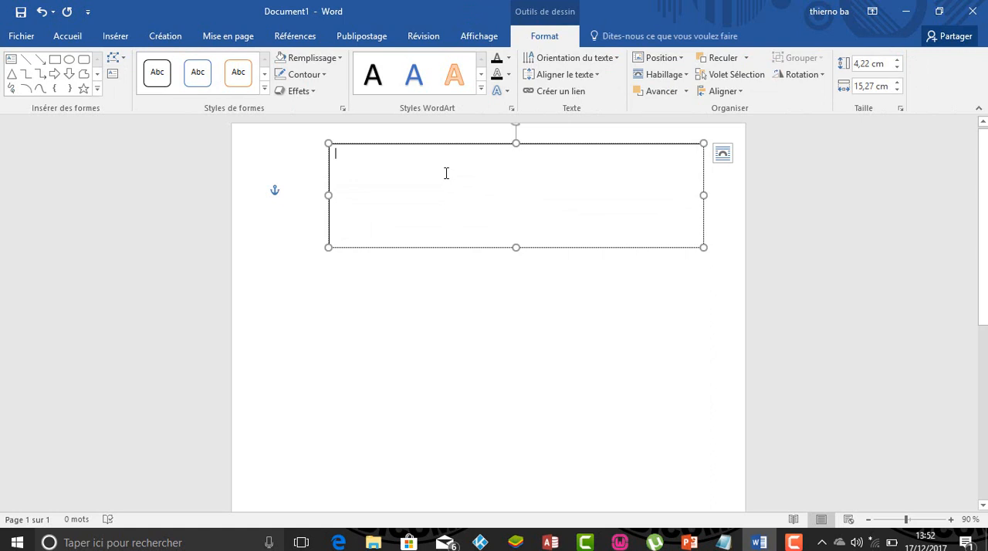
- Enter CURRICULUM VITAE as the title in the new text box
text(c)
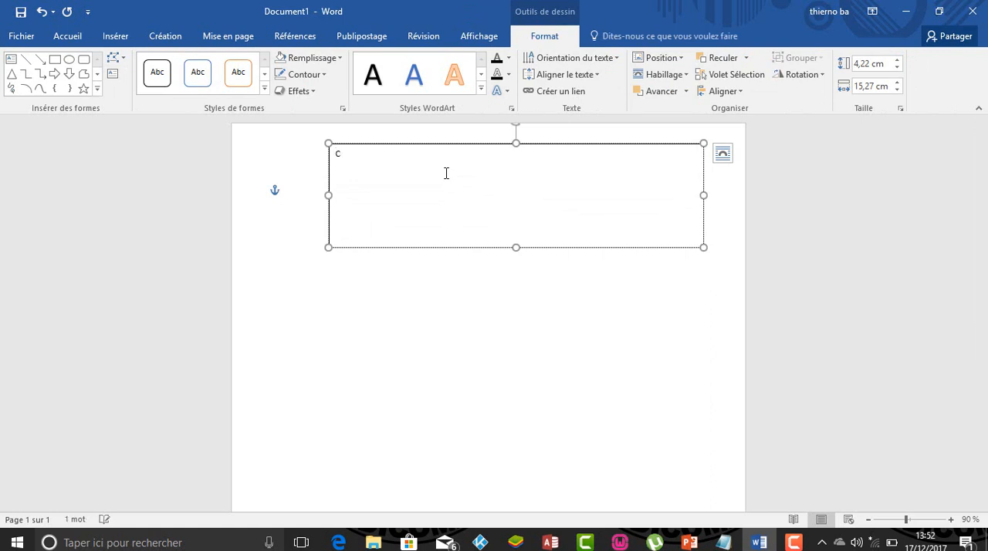
text(uRRICULUM VITAE)
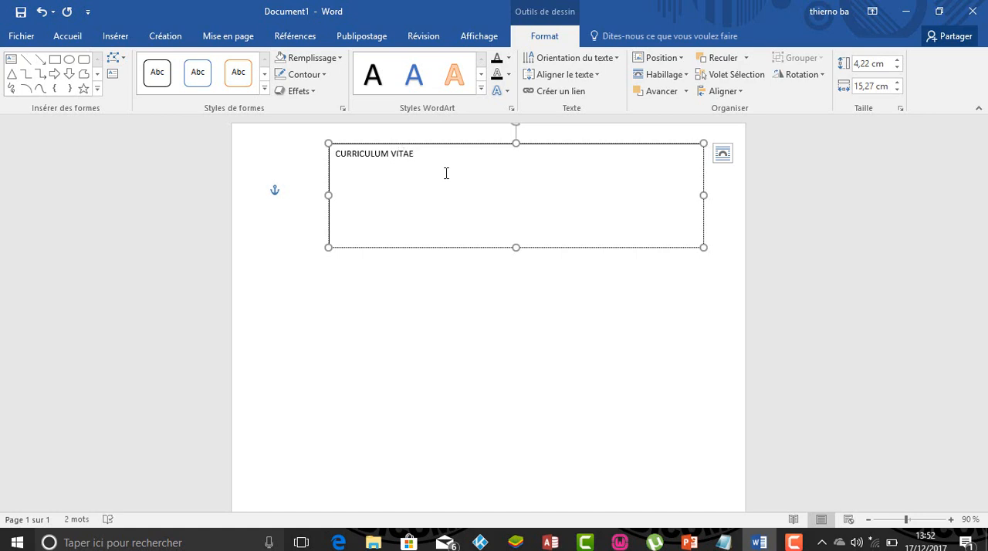
- Format the CURRICULUM VITAE title as bold, underlined, 28 pt text in a dark blue theme colour
drag(410, 152, 345, 151)
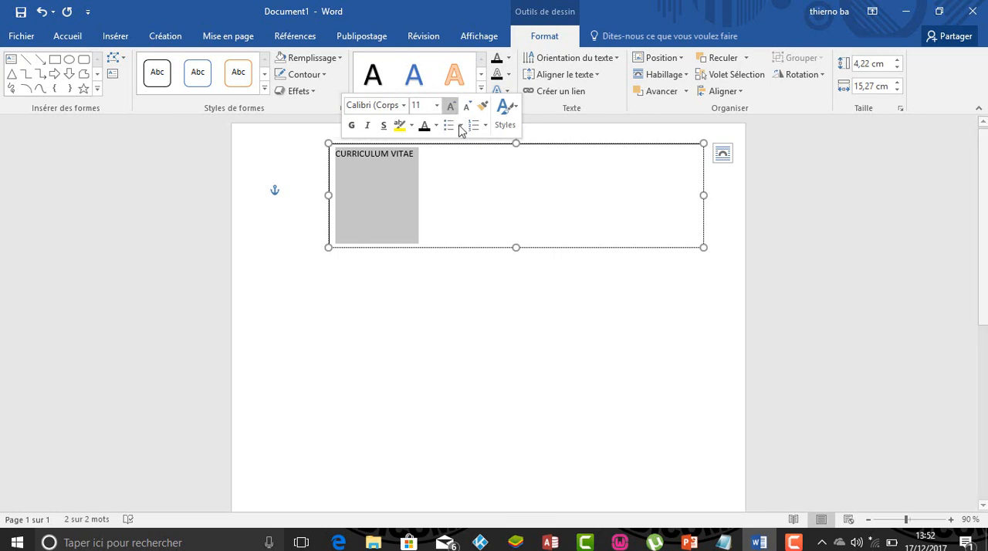
click(354, 126)
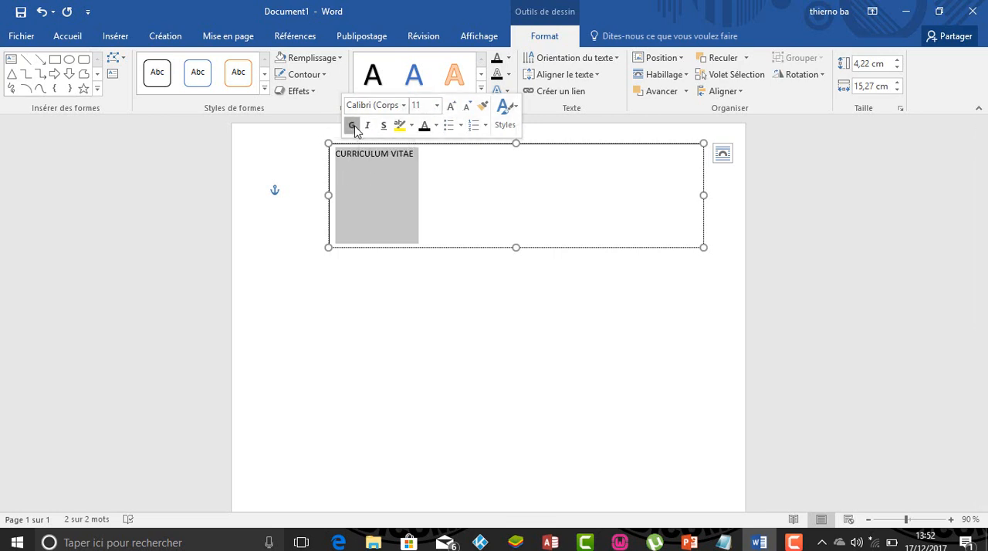
click(437, 106)
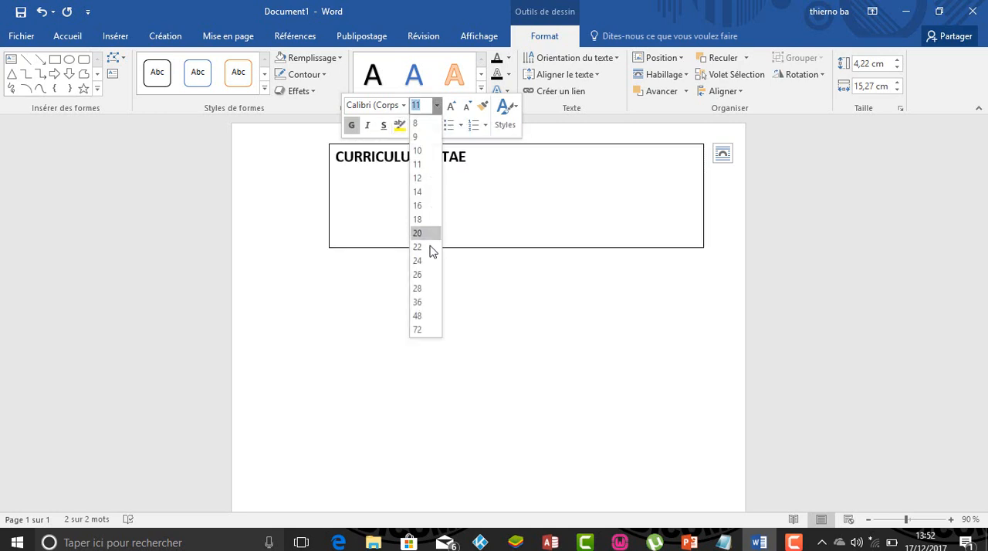
click(427, 288)
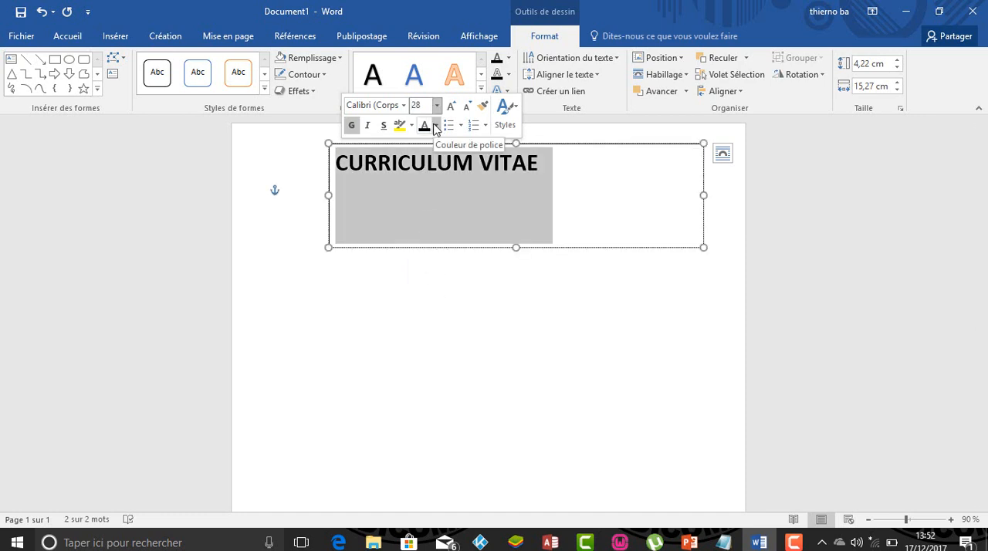
click(436, 126)
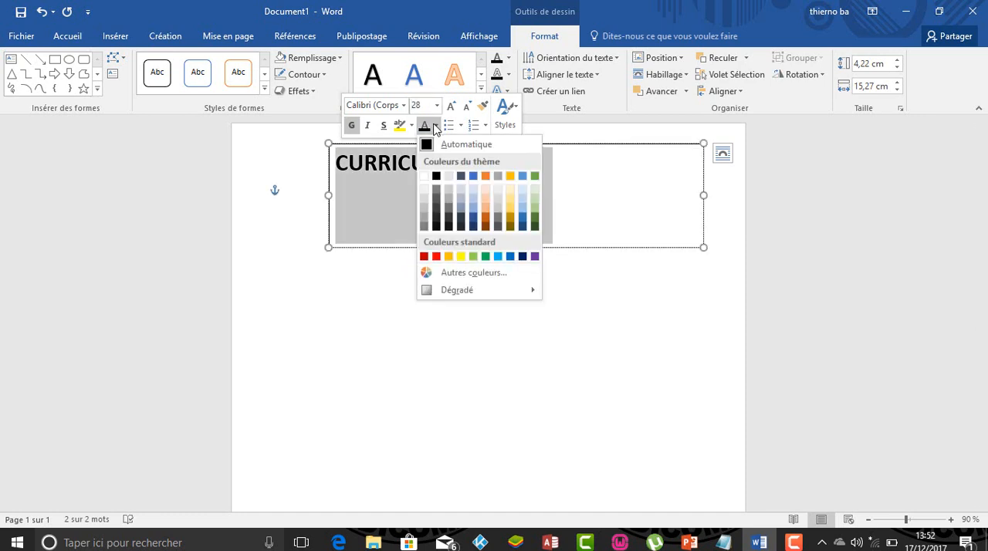
click(474, 218)
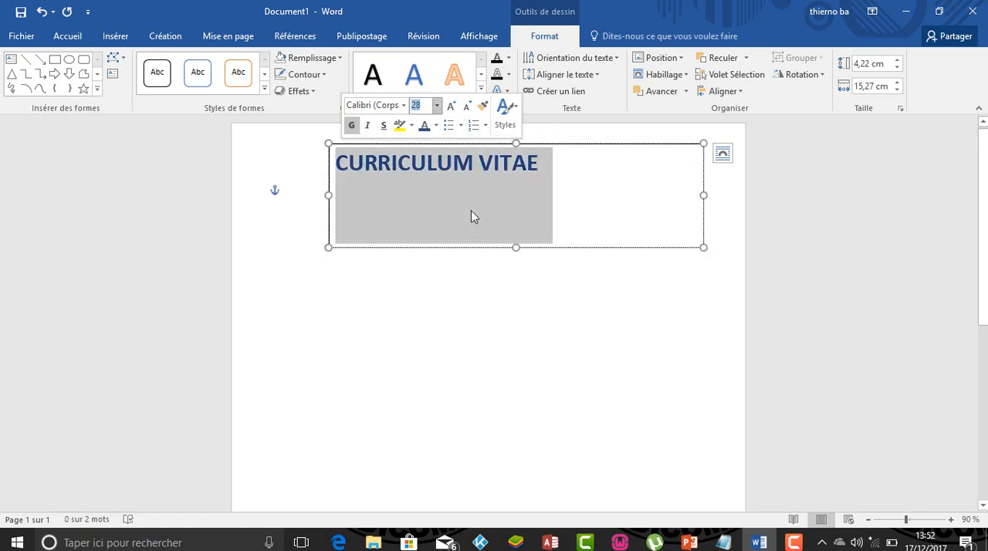
click(384, 125)
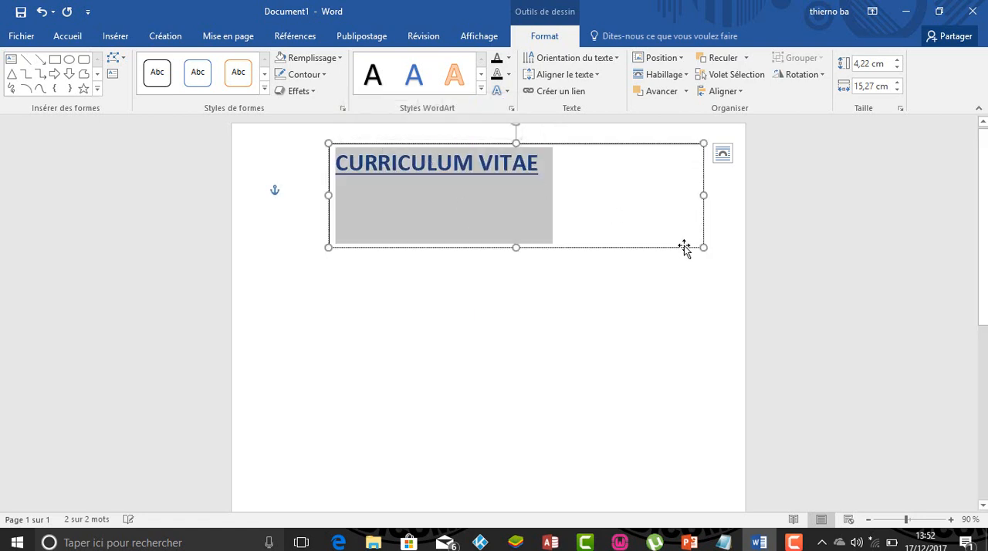
click(570, 275)
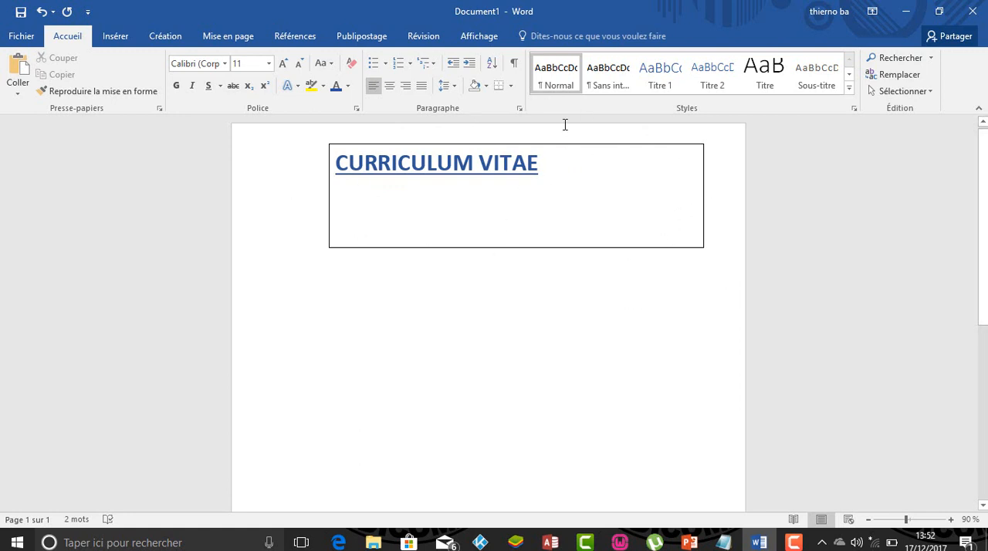
- Remove the outline of the title's text box by choosing Sans contour
click(570, 147)
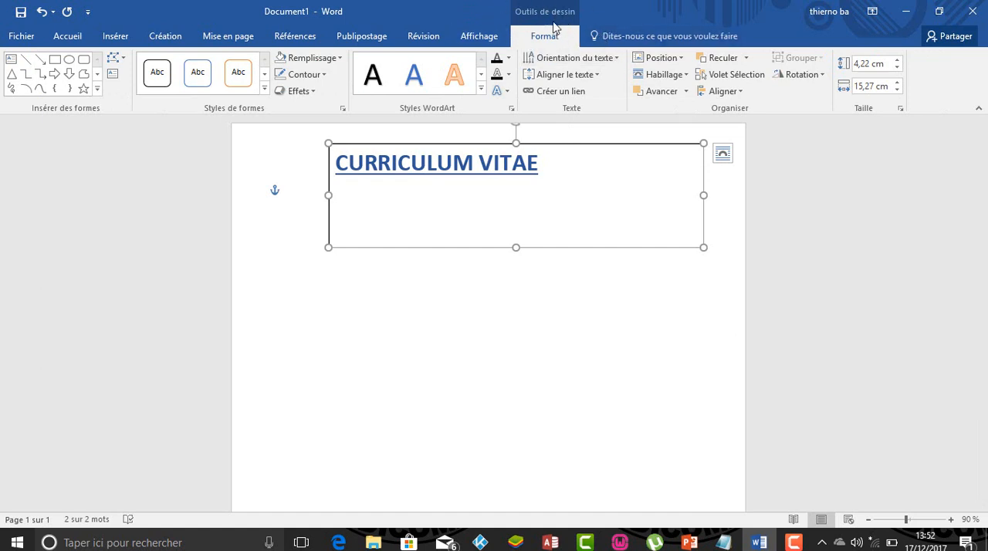
click(321, 78)
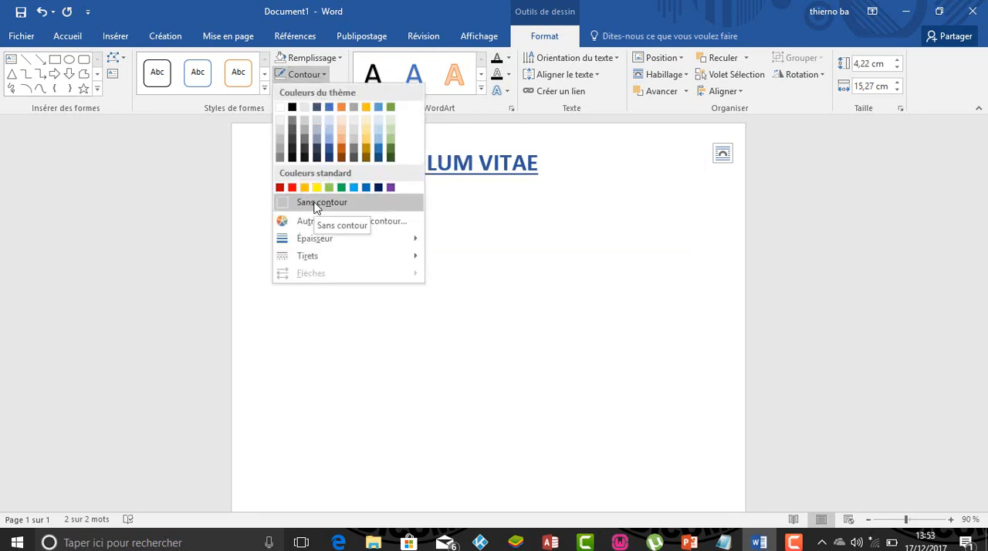
click(315, 205)
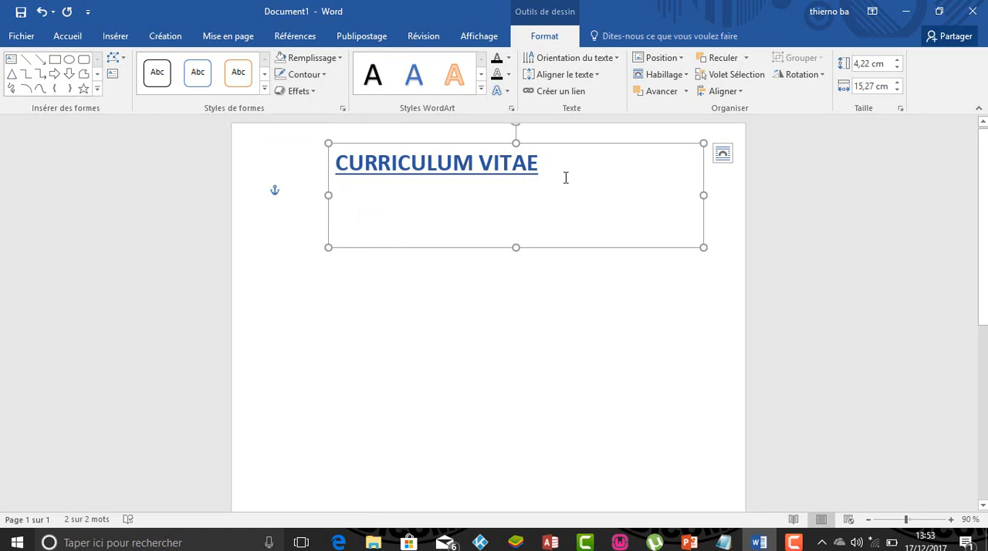
- Centre the CURRICULUM VITAE title within its text box
drag(559, 171, 411, 174)
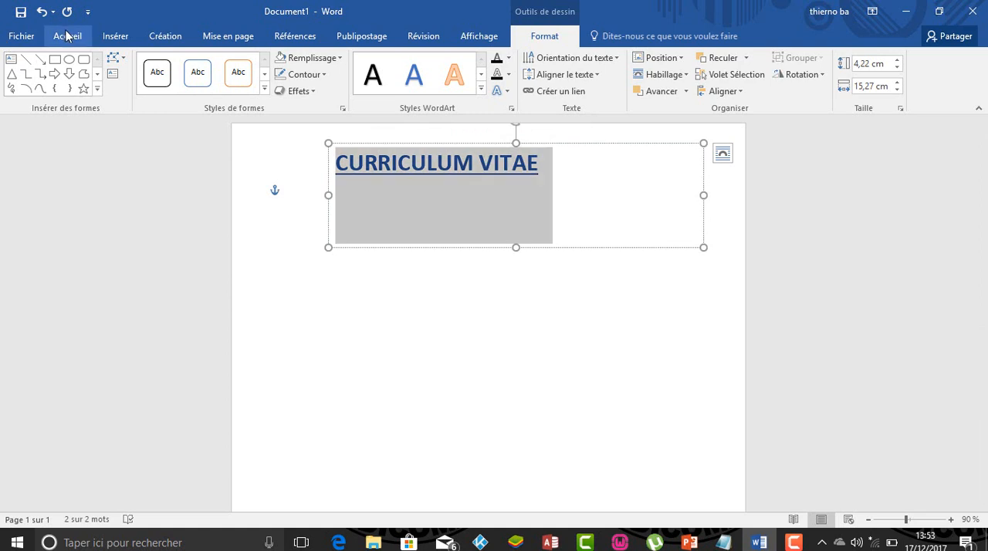
click(68, 36)
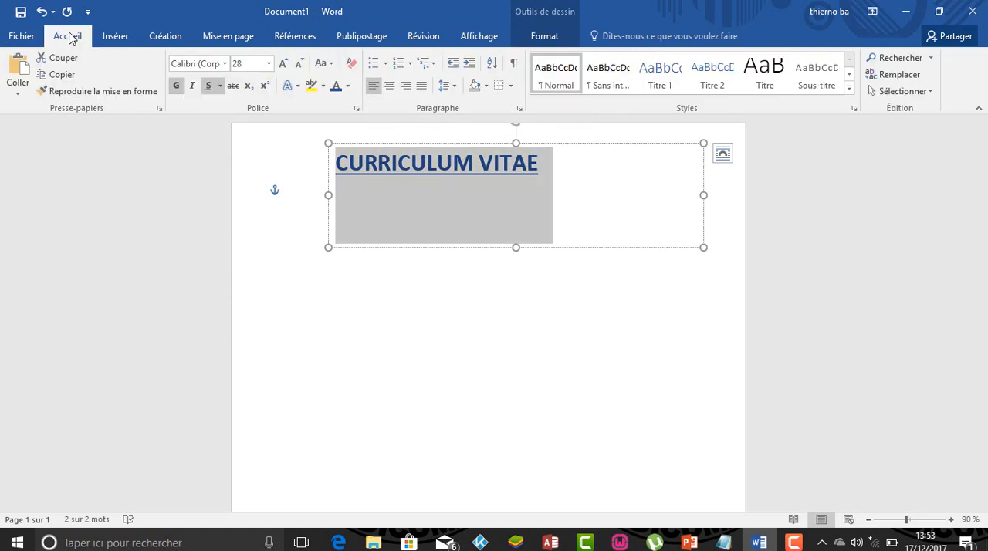
click(391, 89)
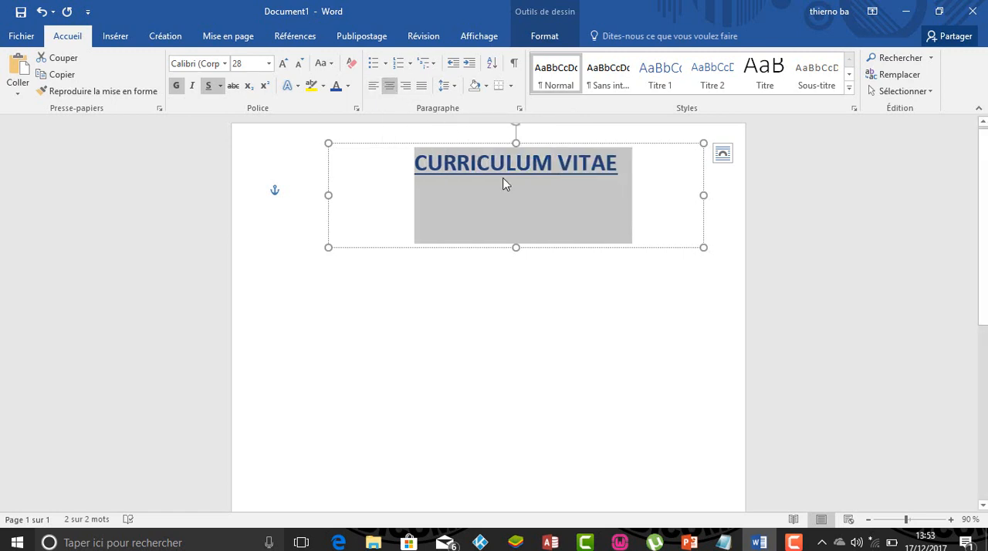
click(570, 275)
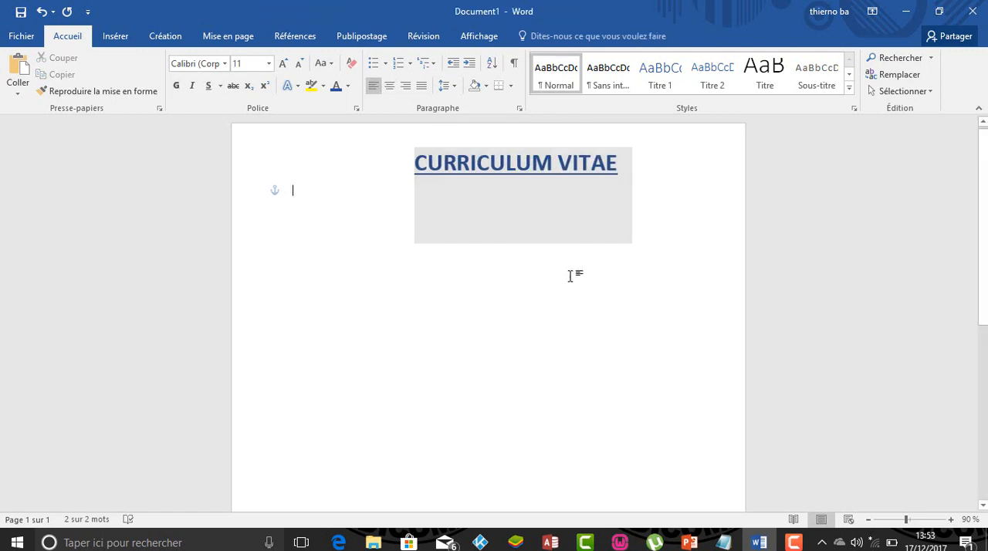
- Reduce the height of the title's text box from its lower edge so it fits closely around the single line
click(623, 162)
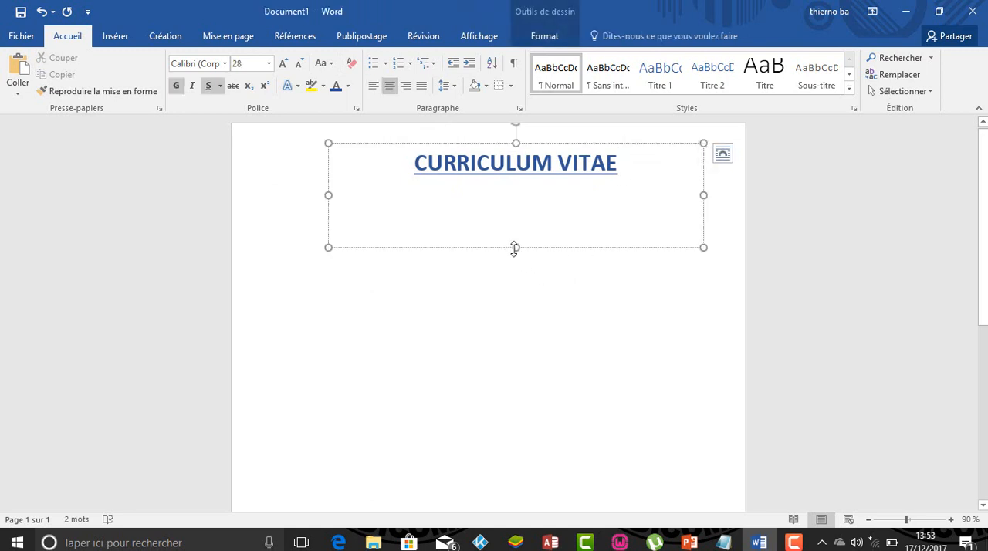
drag(514, 248, 516, 185)
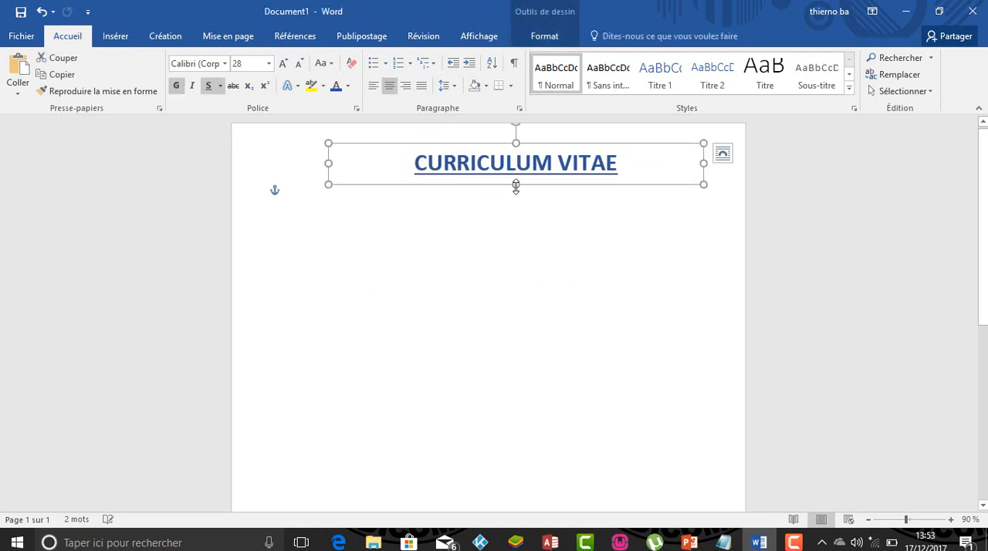
click(519, 209)
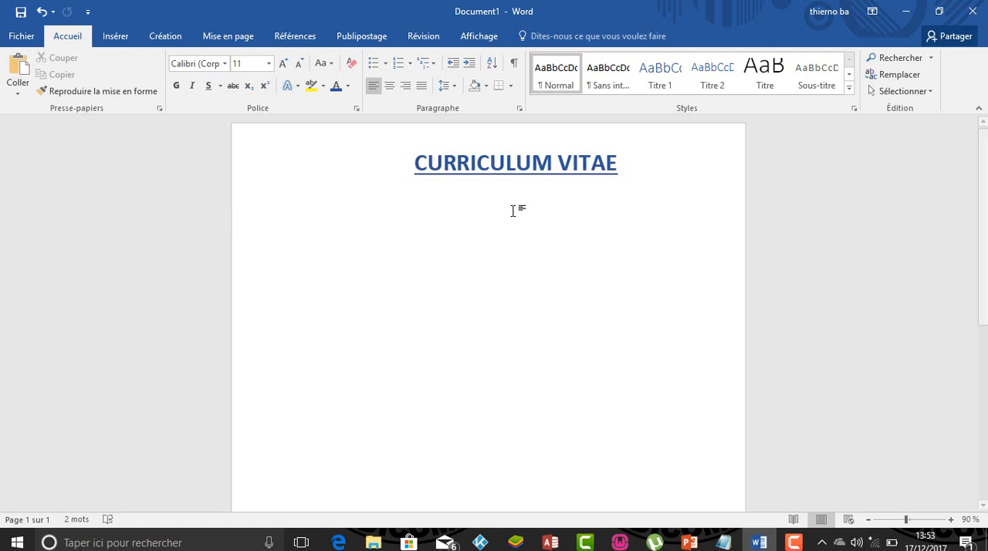
- Draw a text box about 4.7 cm wide and 1.7 cm high beneath the title and enter ETAT CIVIL in it
click(116, 36)
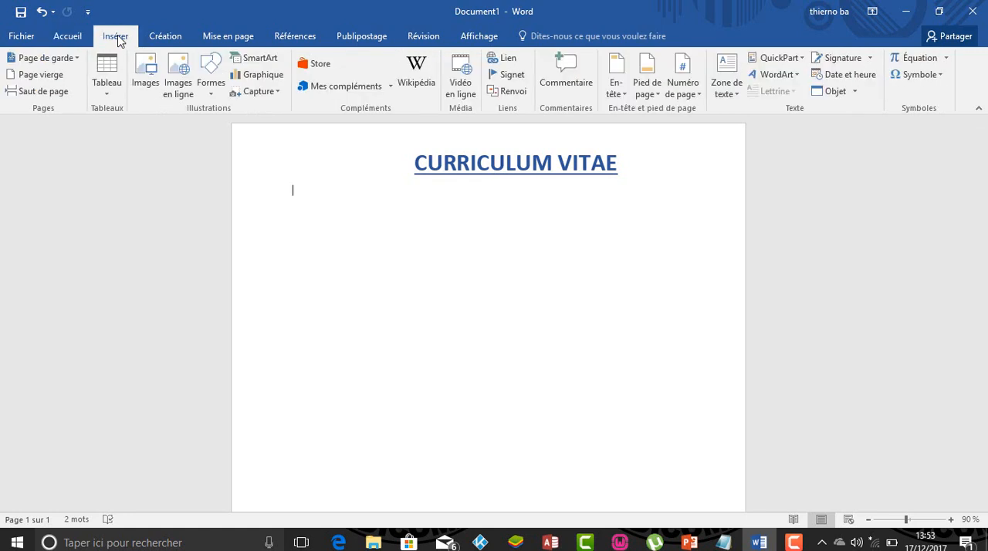
click(720, 99)
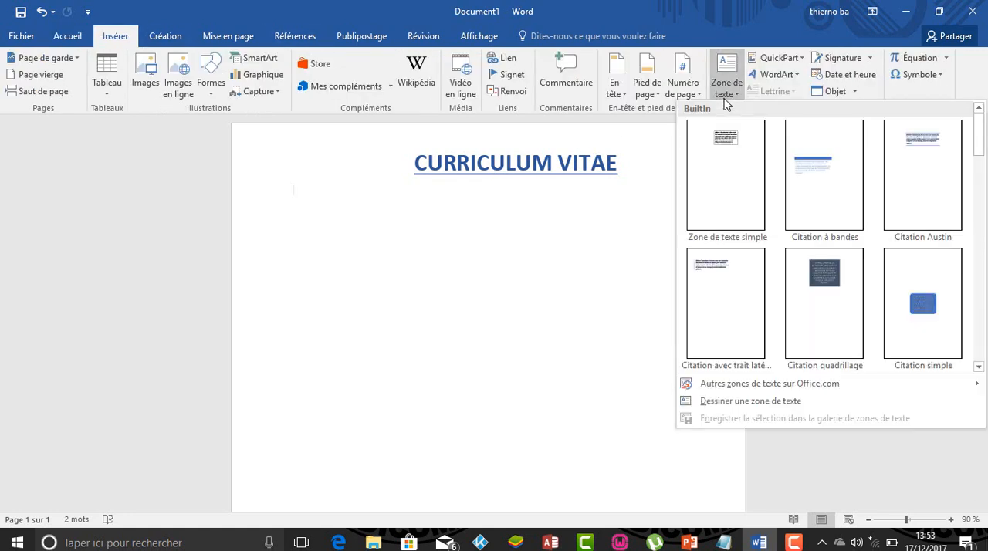
click(733, 400)
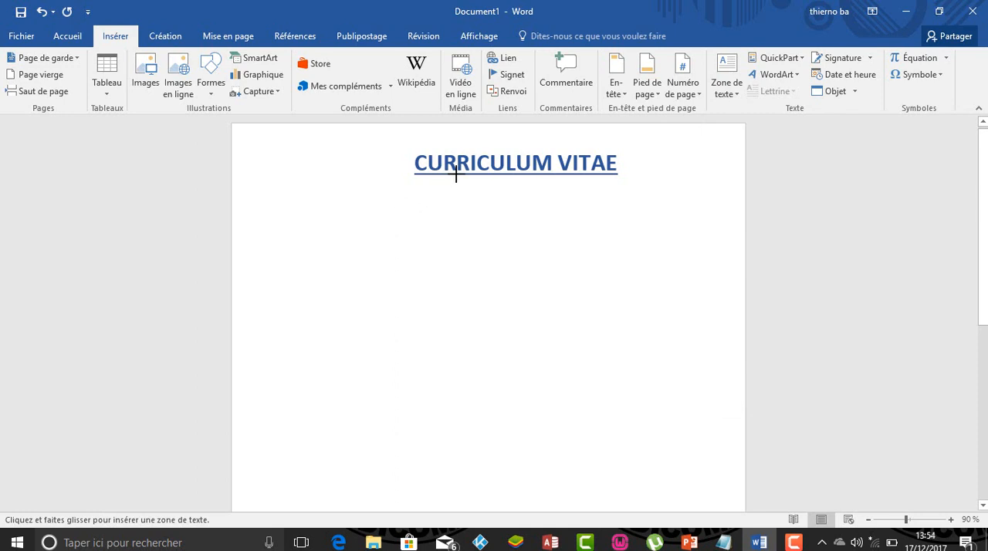
mouse_move(455, 192)
mouse_down()
mouse_move(538, 210)
mouse_move(570, 233)
mouse_up()
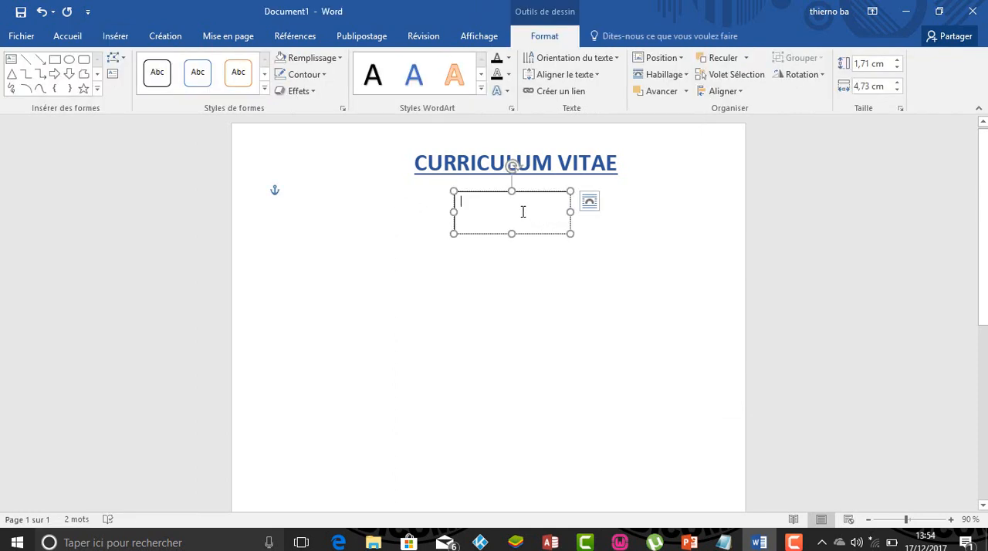
text(ET)
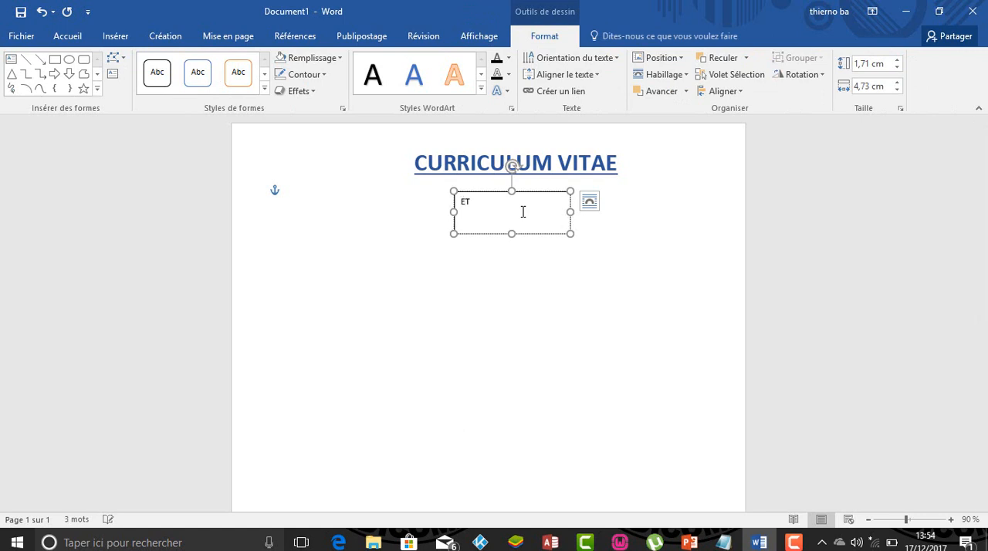
text(AT CIVIL)
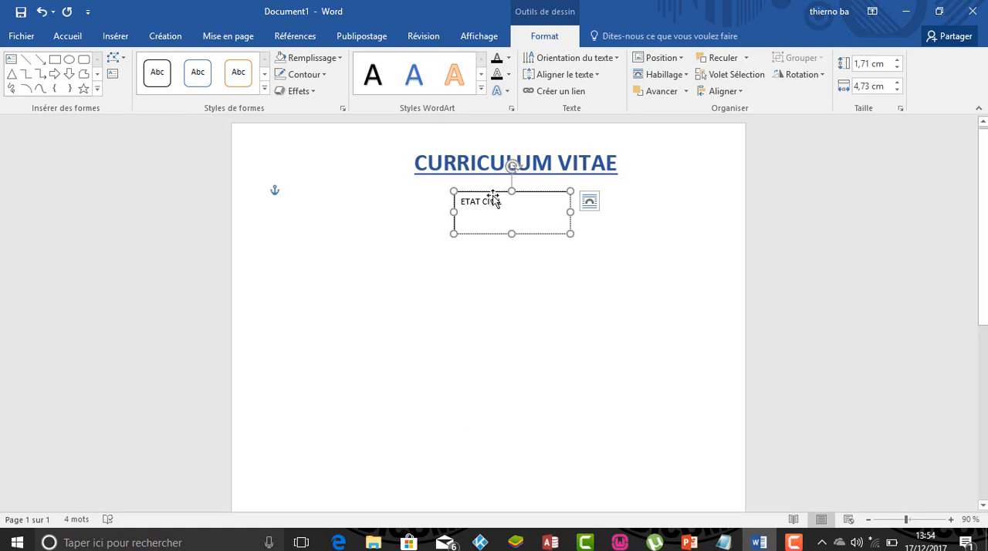
- Format the ETAT CIVIL heading as bold, underlined, 14 pt text in the standard red
drag(525, 206, 457, 203)
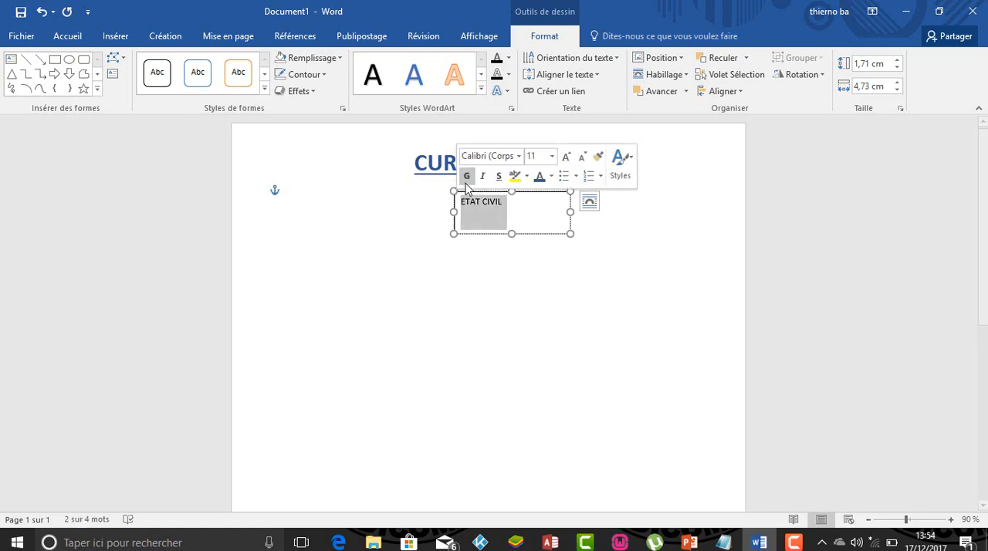
click(466, 176)
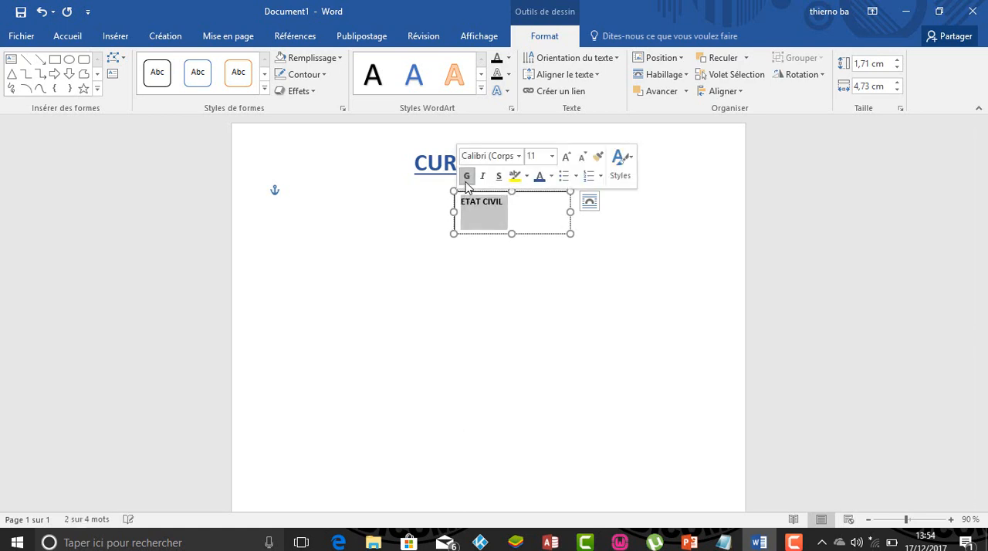
click(551, 156)
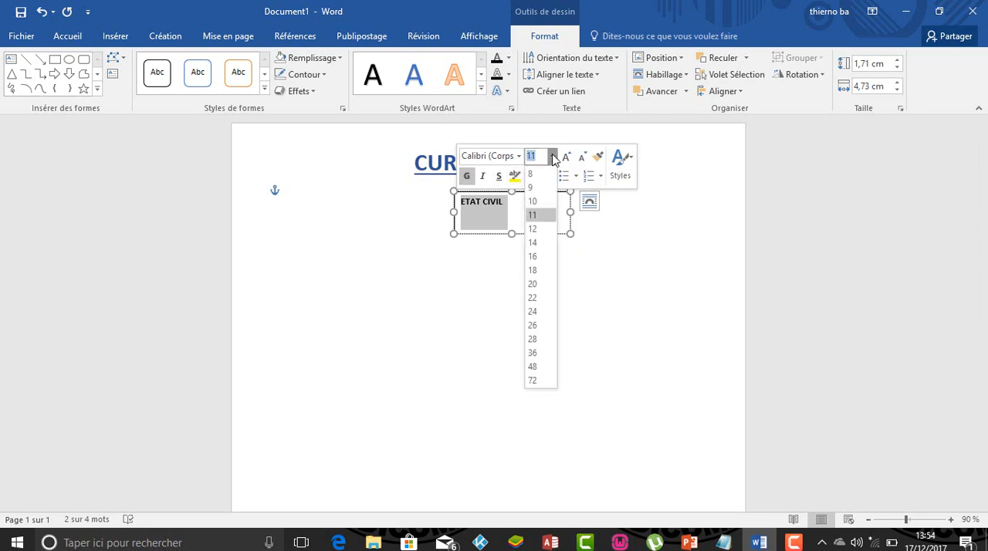
click(533, 243)
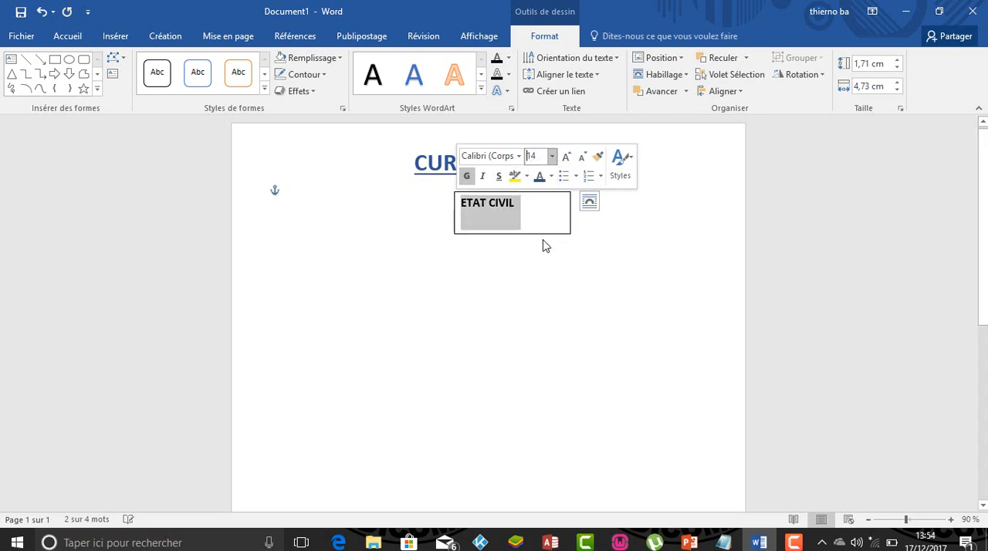
click(552, 177)
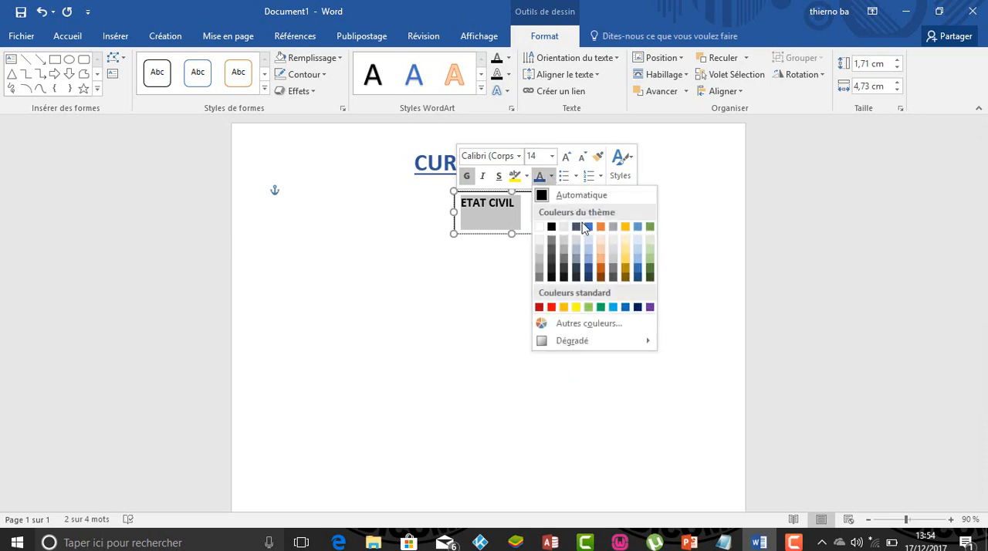
click(552, 307)
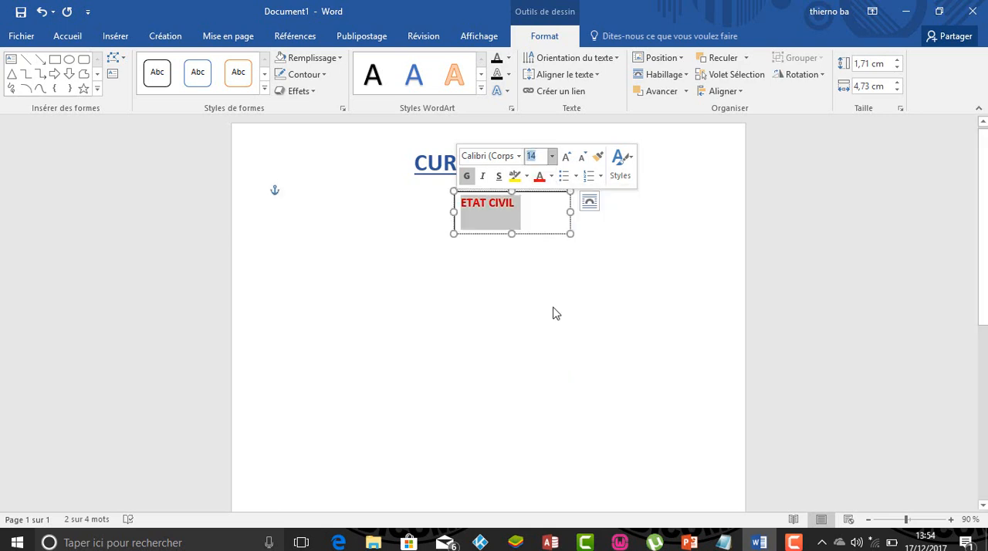
click(499, 178)
- Centre the ETAT CIVIL heading within its text box
click(75, 38)
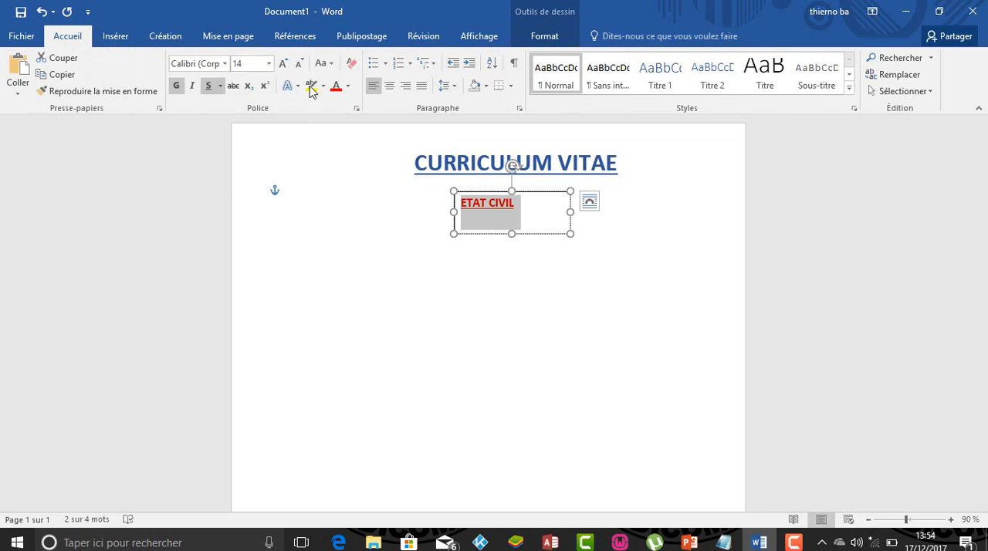
click(391, 89)
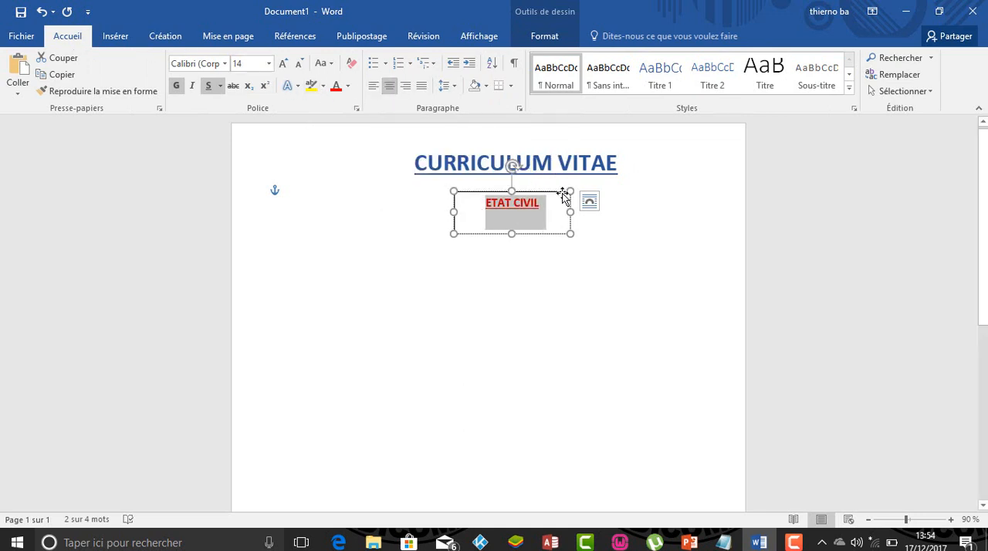
click(611, 222)
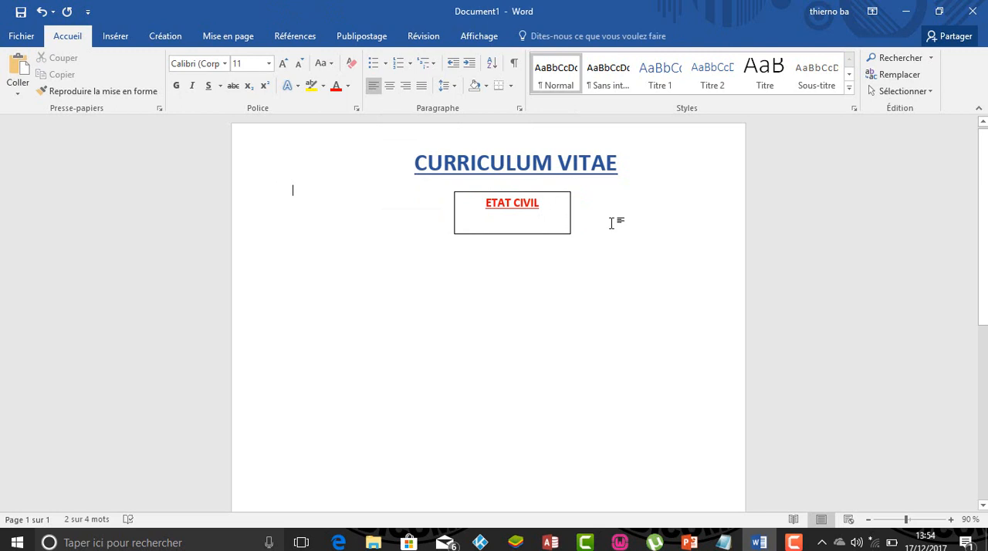
- Remove the outline of the ETAT CIVIL text box by choosing Sans contour
click(568, 192)
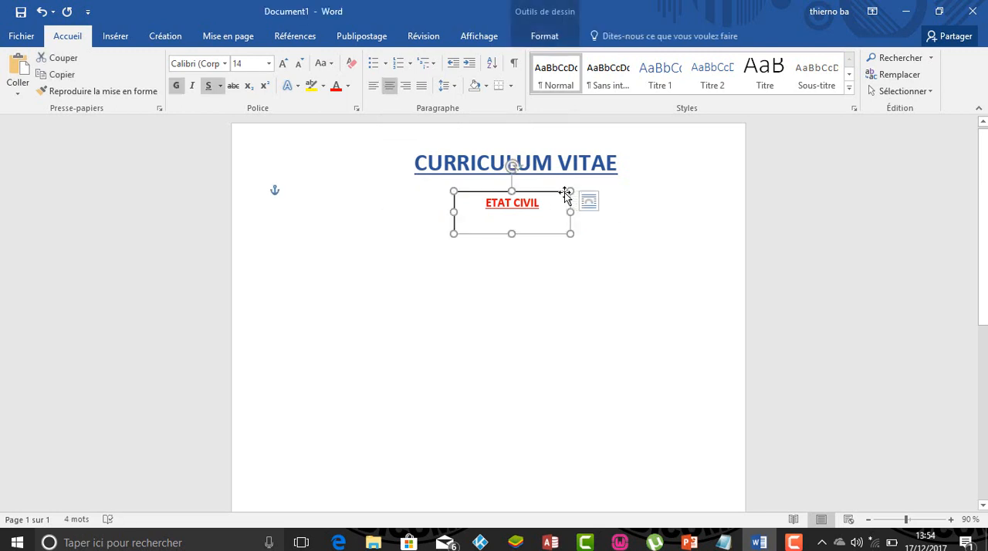
click(540, 36)
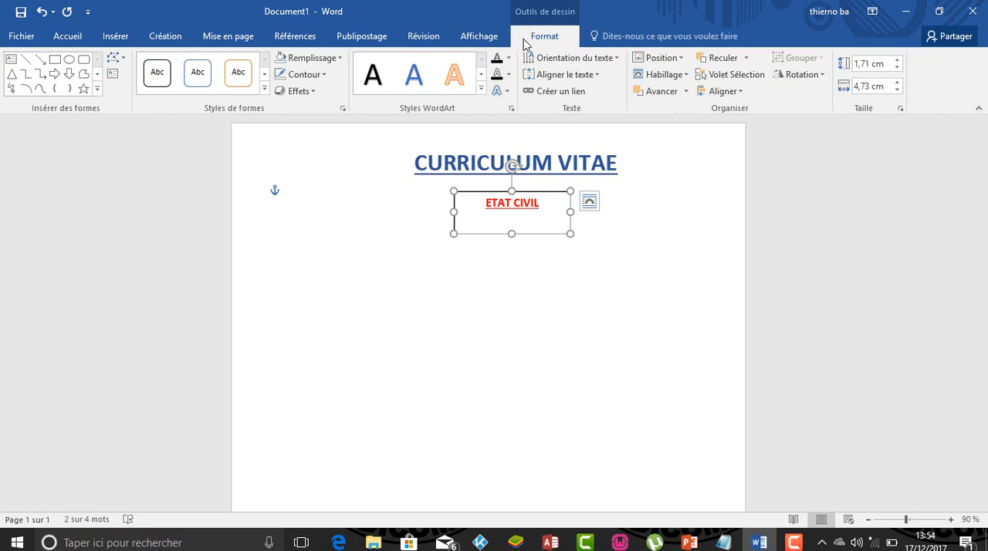
click(323, 75)
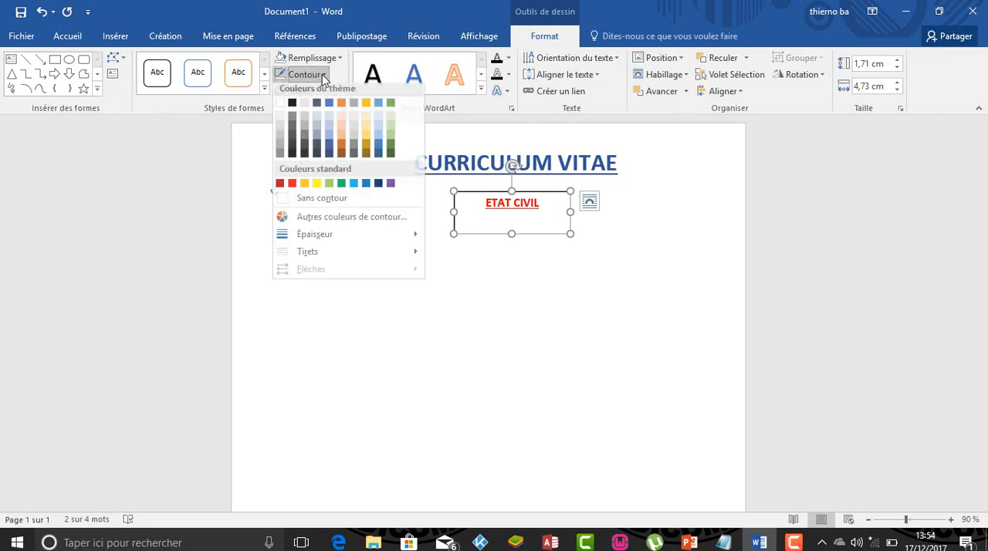
click(323, 202)
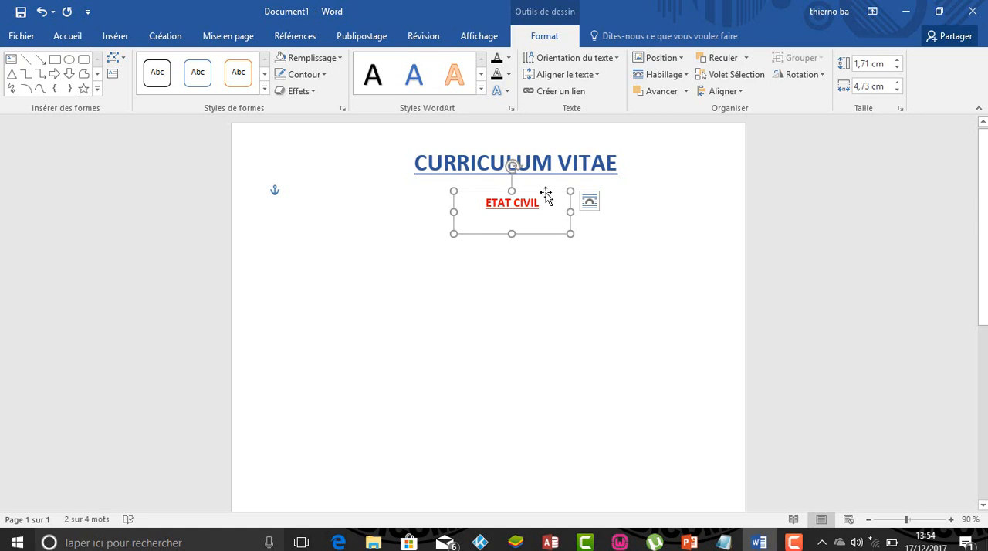
- Move the ETAT CIVIL text box slightly closer to the title and reduce its height to fit the single line
drag(546, 194, 545, 183)
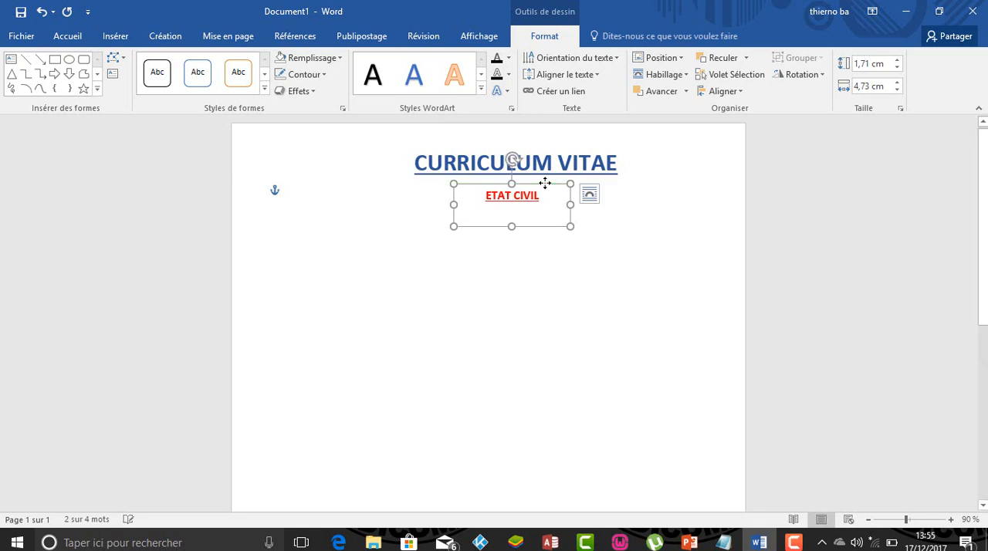
drag(569, 225, 568, 210)
click(604, 225)
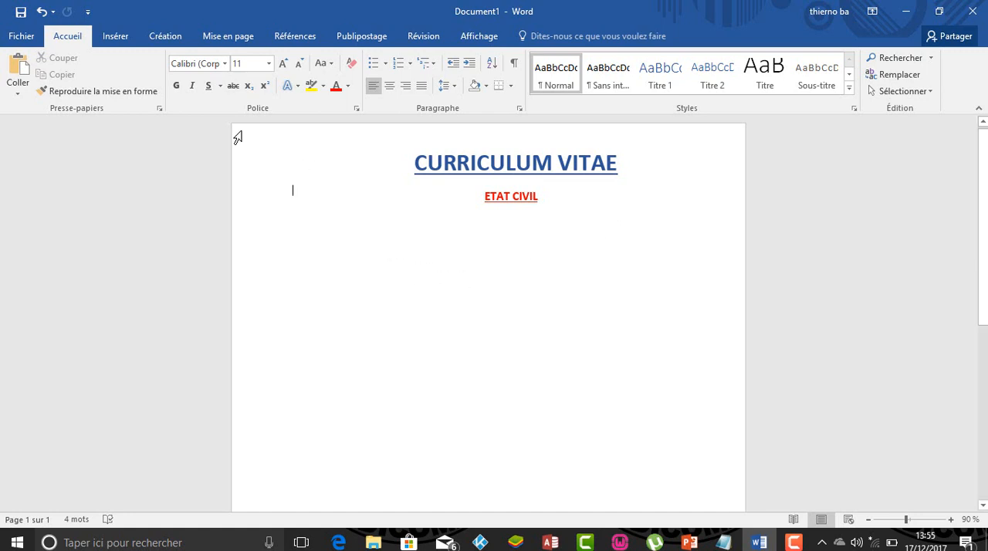
- Draw a text box about 6.6 cm wide and 10.8 cm high near the page's left edge, beneath the ETAT CIVIL heading's level
click(116, 36)
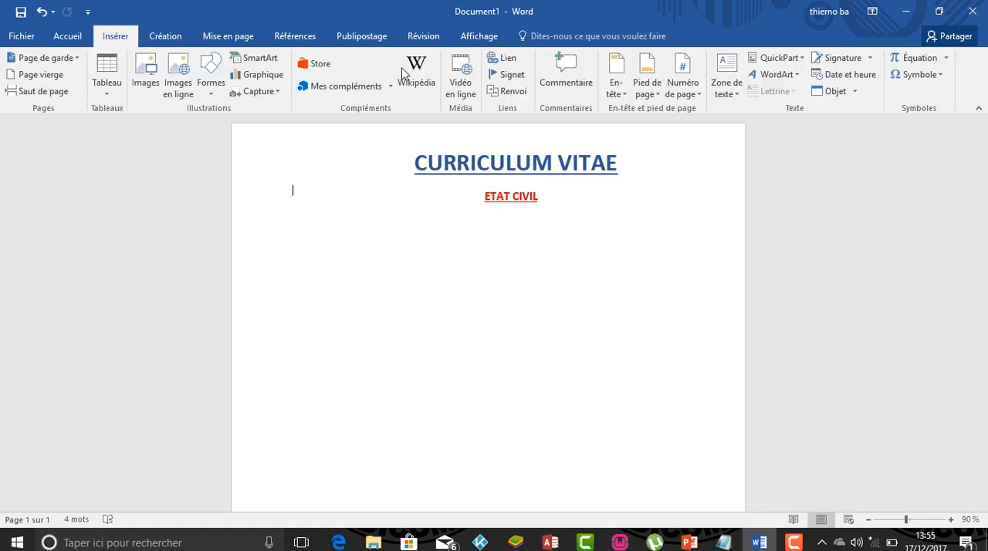
click(731, 93)
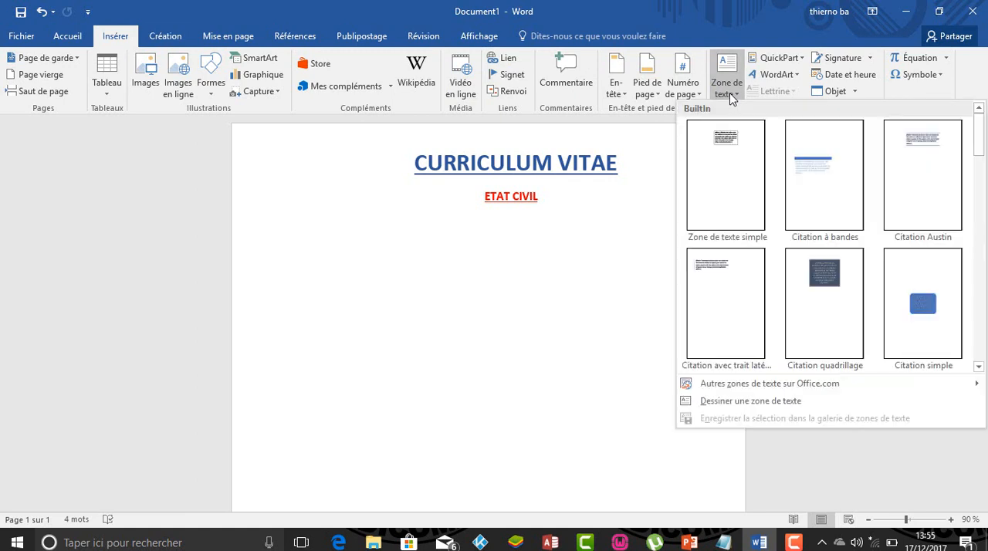
click(742, 401)
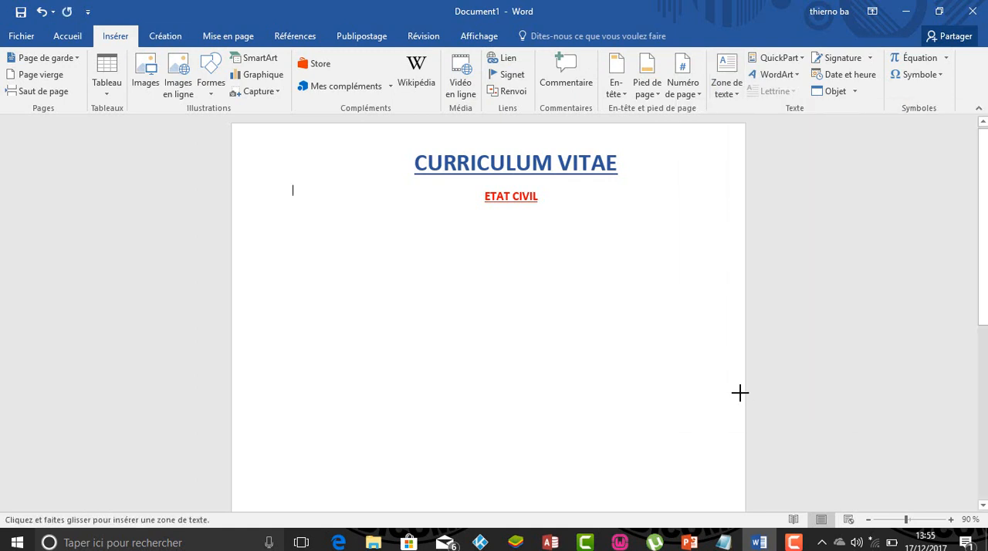
drag(267, 210, 366, 325)
drag(458, 461, 428, 476)
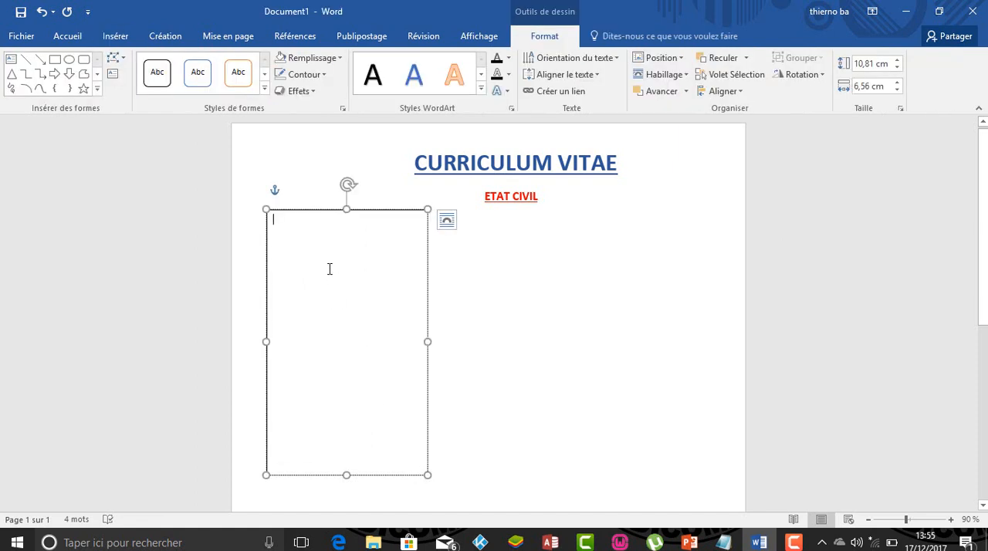
- Enter the labels Nom and Prénom on separate lines in the new text box
text(Nom)
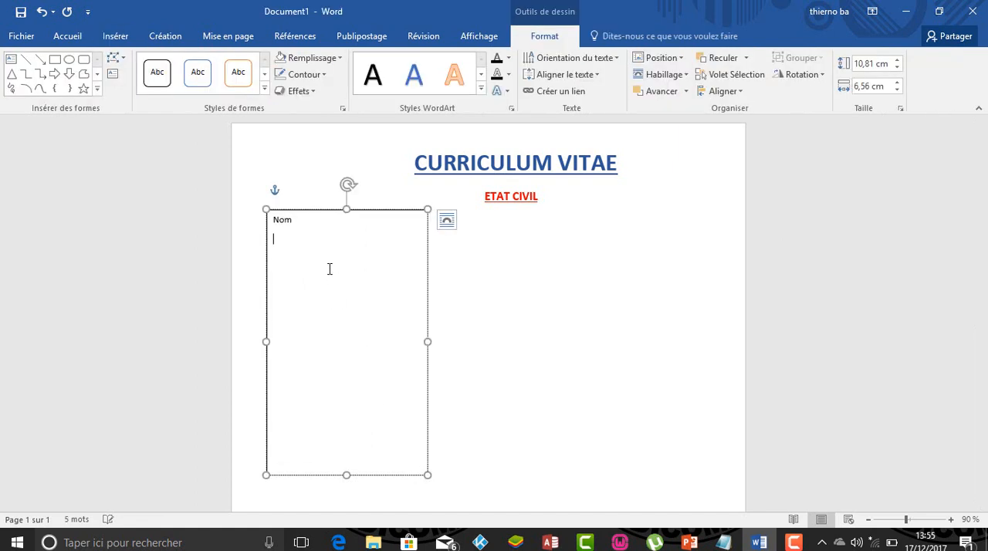
key(Return)
text(p)
key(BackSpace)
text(Prénom)
key(Return)
- Add the labels Date et Lieu de Naissance and Adresse on separate lines beneath Prénom
text(Date et Li)
key(BackSpace)
text(ieu de )
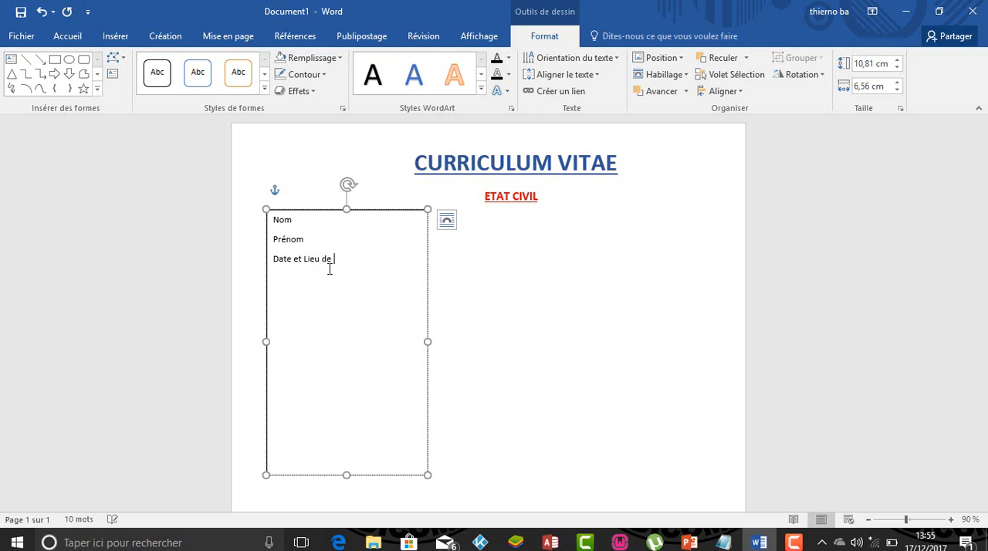
text(Naissance )
text(Adresse)
key(Return)
- Add a colon after each of the labels Nom, Prénom, Date et Lieu de Naissance and Adresse
click(303, 219)
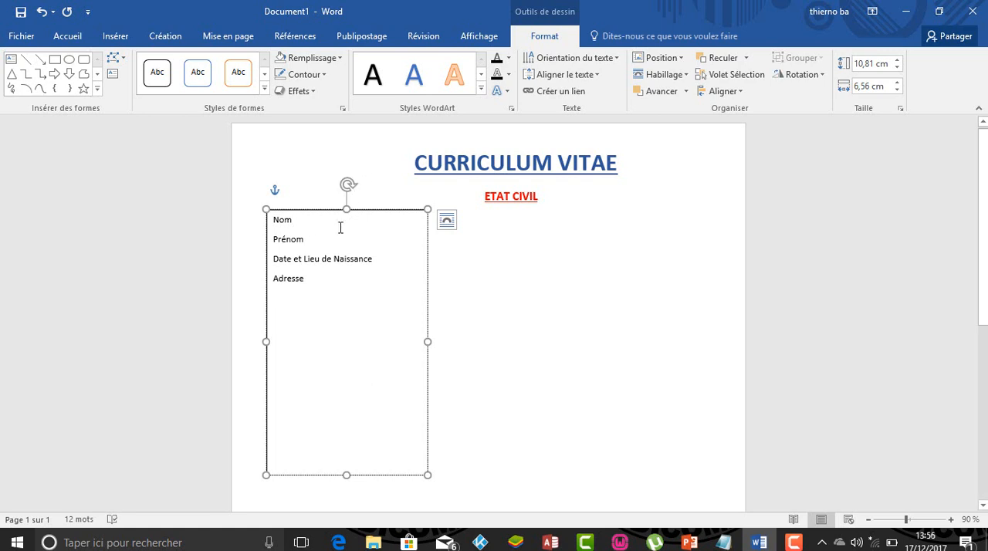
text(:)
click(306, 244)
text(:)
click(377, 257)
text(:)
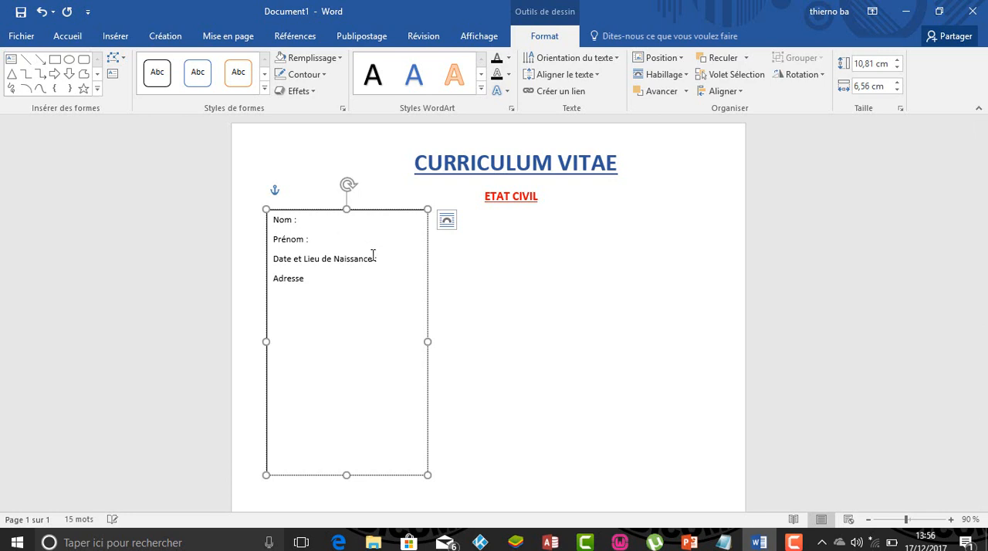
click(322, 281)
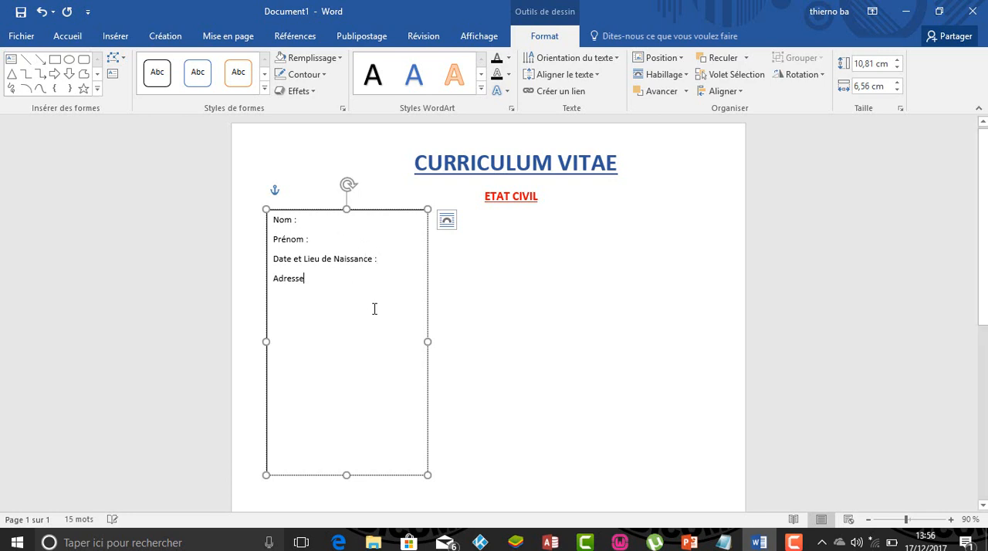
text(:)
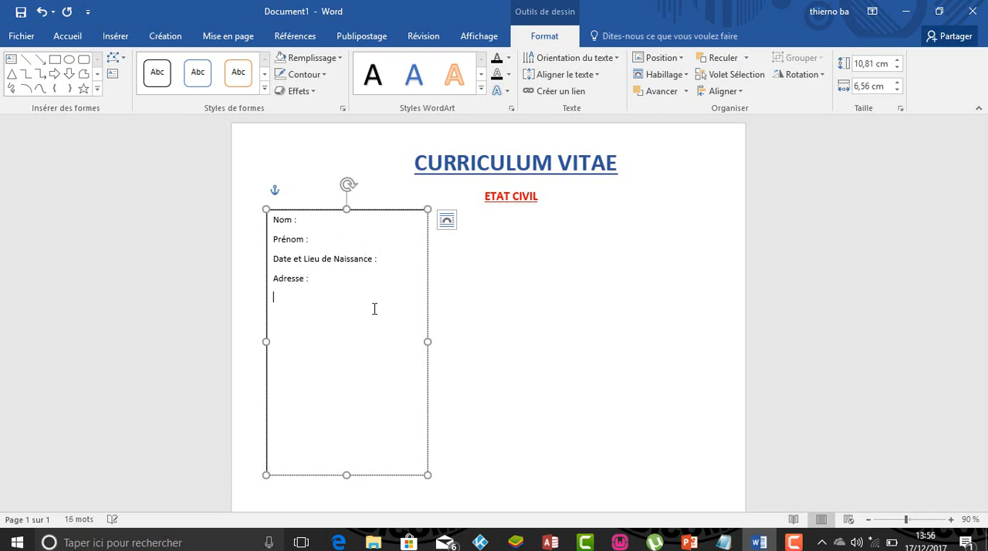
- Add the lines "Email :" and "Telephone :" beneath Adresse, and correct the latter's spelling to Téléphone
key(Return)
text(Email :)
key(Return)
text(Telephone :)
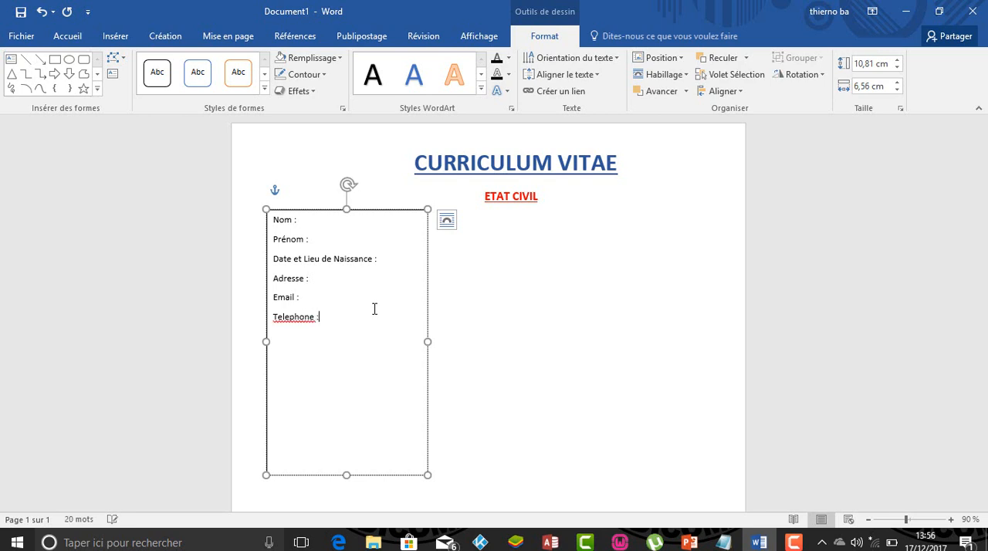
right_click(299, 323)
click(260, 47)
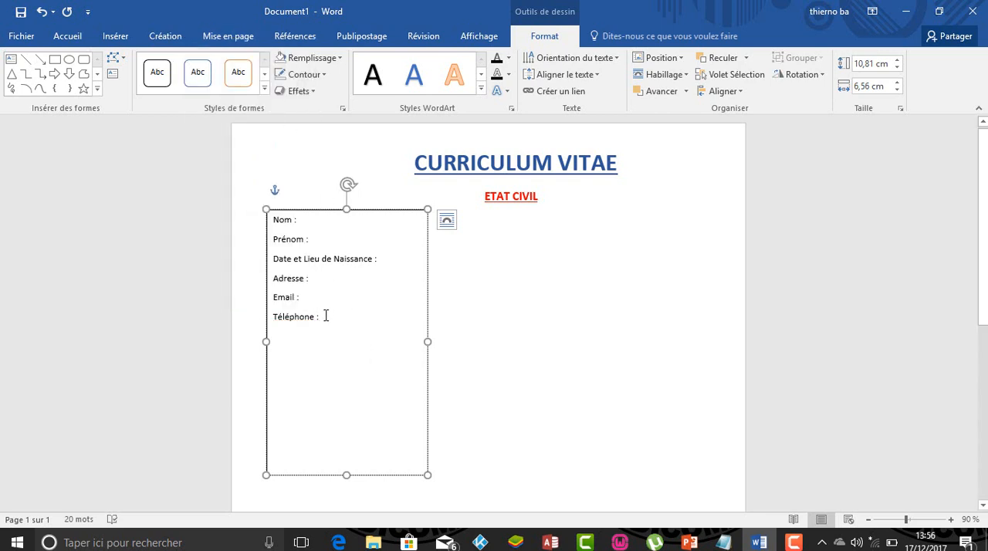
- Add the label Situation Matrimoniale beneath Téléphone and shrink the text box to about 5.85 cm wide and 6.65 cm high
key(Return)
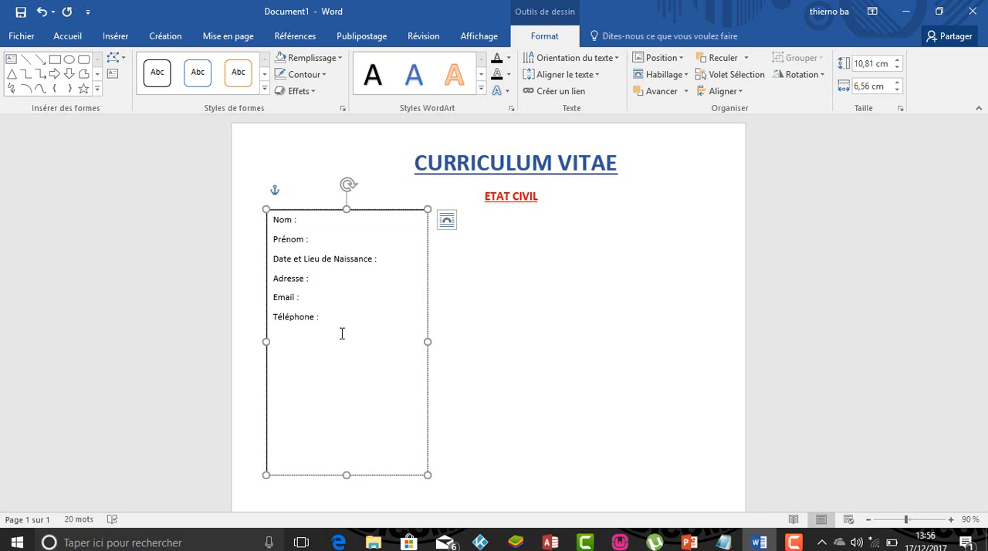
text(Situation Matrimoniale)
drag(428, 475, 410, 372)
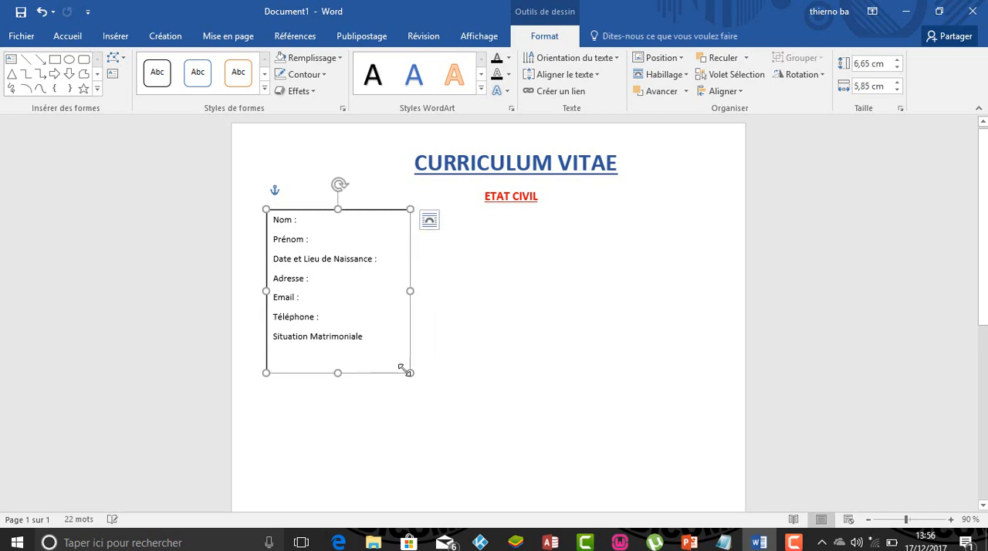
- Make all the personal detail labels bold, underlined and 14 pt, and resize their text box to about 5.5 cm wide and 7.6 cm high
drag(334, 328, 271, 219)
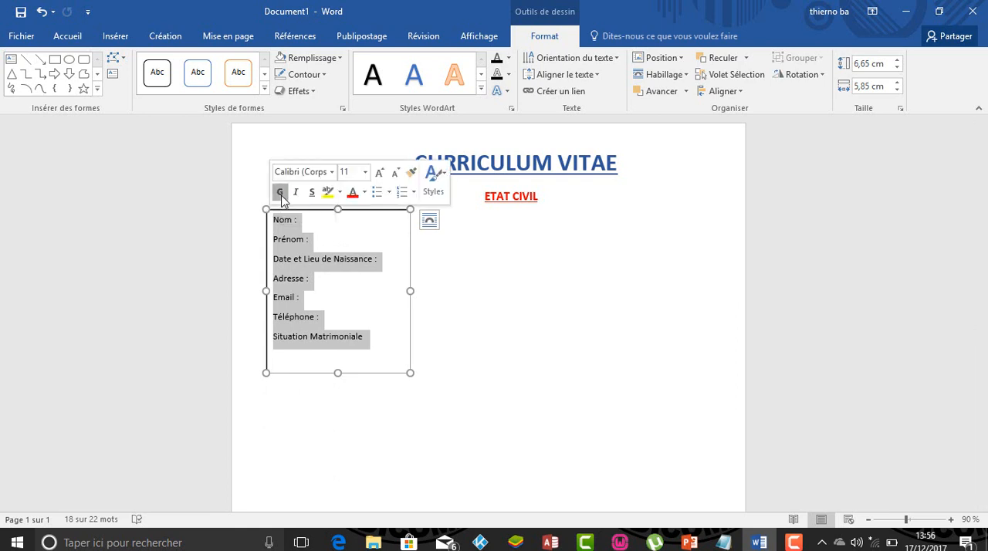
click(281, 195)
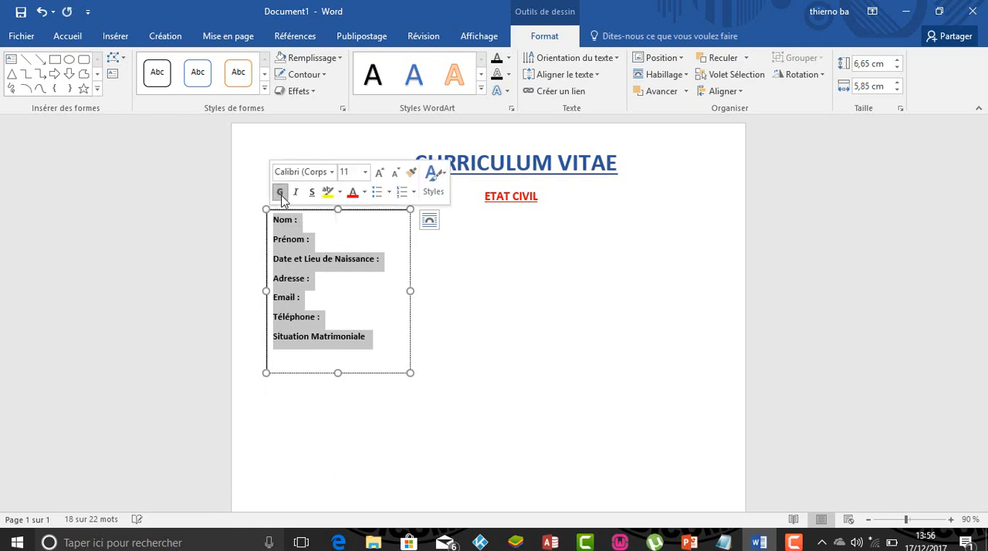
click(365, 172)
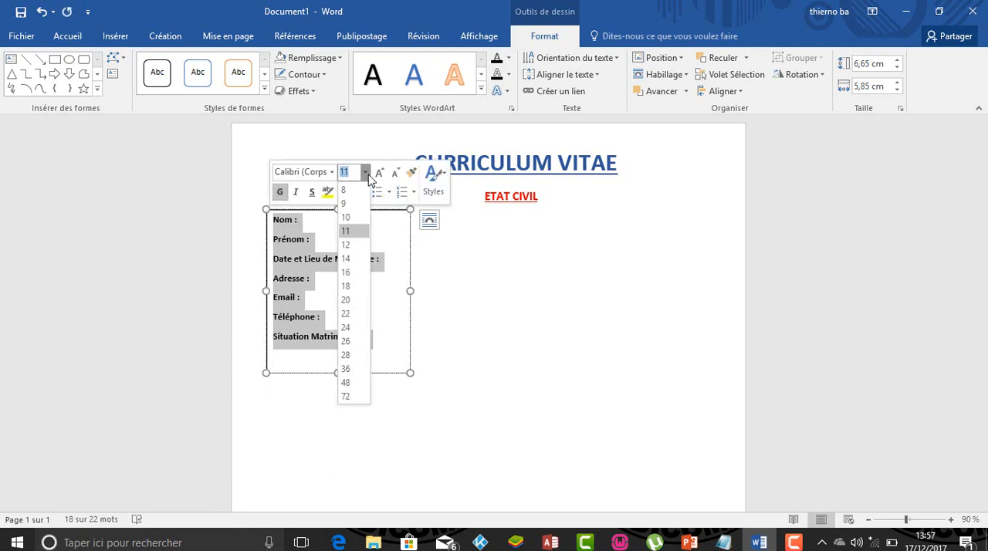
click(346, 260)
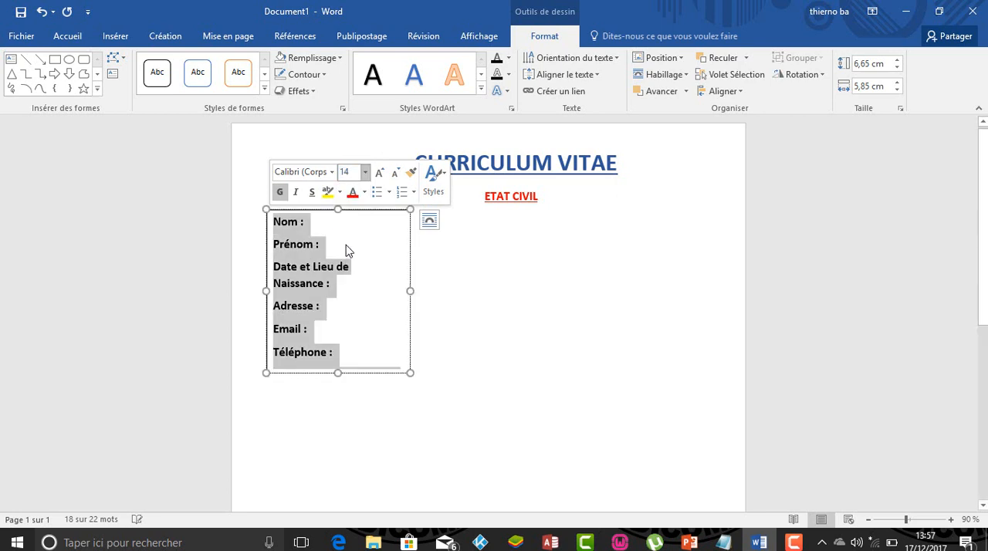
click(312, 193)
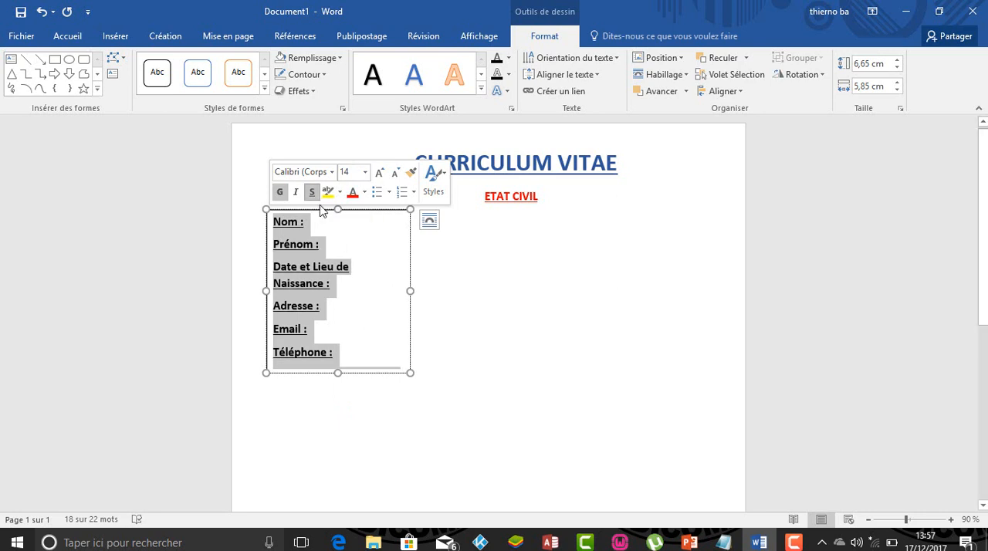
drag(410, 375, 401, 396)
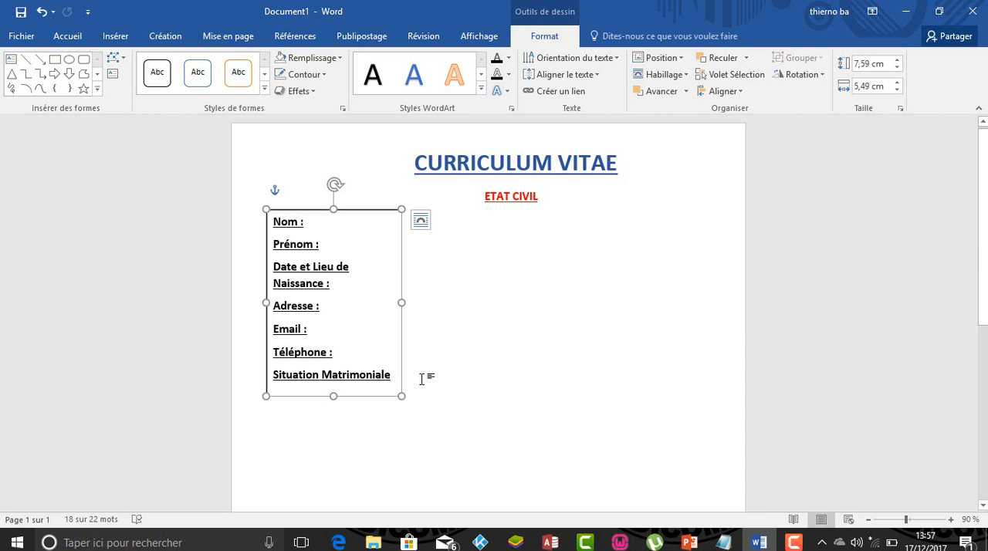
click(421, 379)
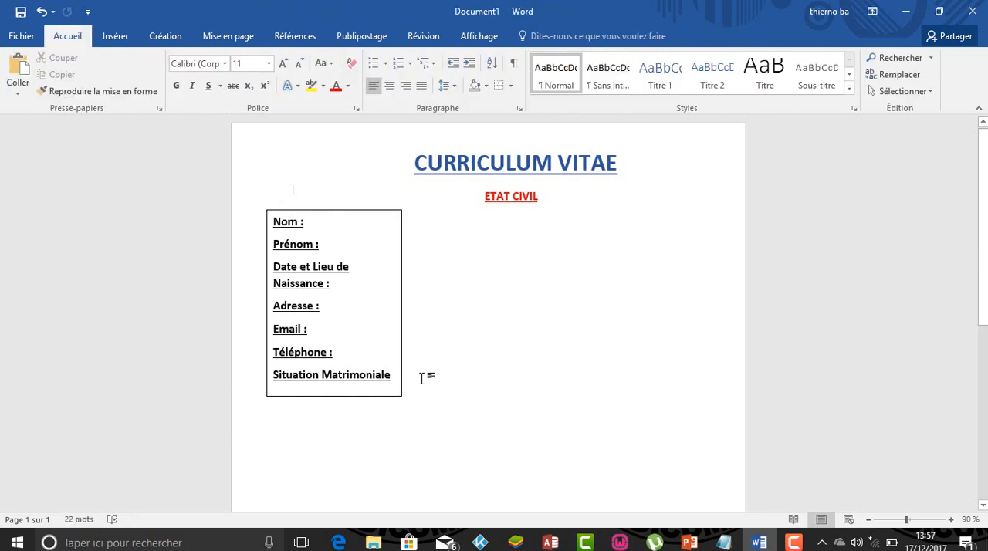
- Remove the outline from the personal detail labels' text box and move the box slightly right and down beneath the ETAT CIVIL heading
click(395, 212)
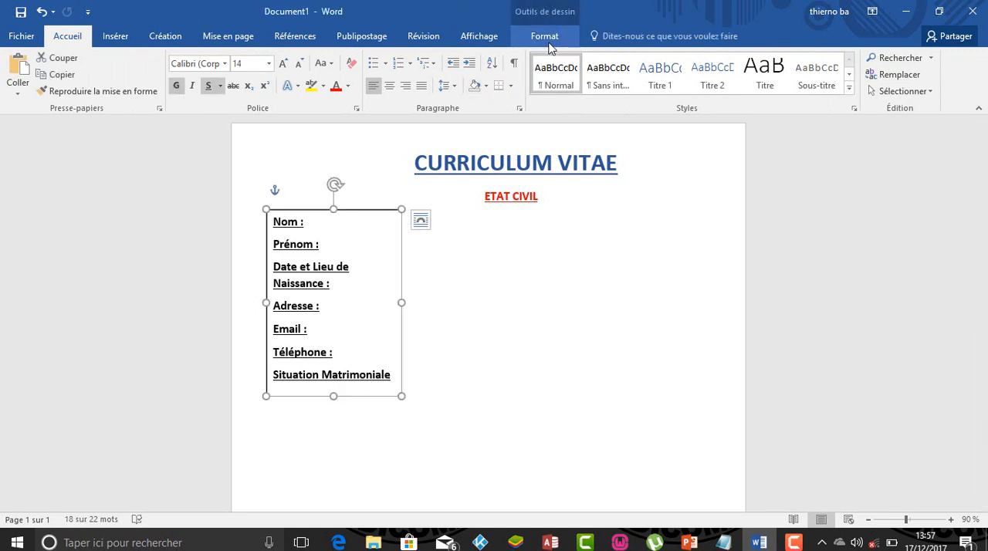
click(549, 42)
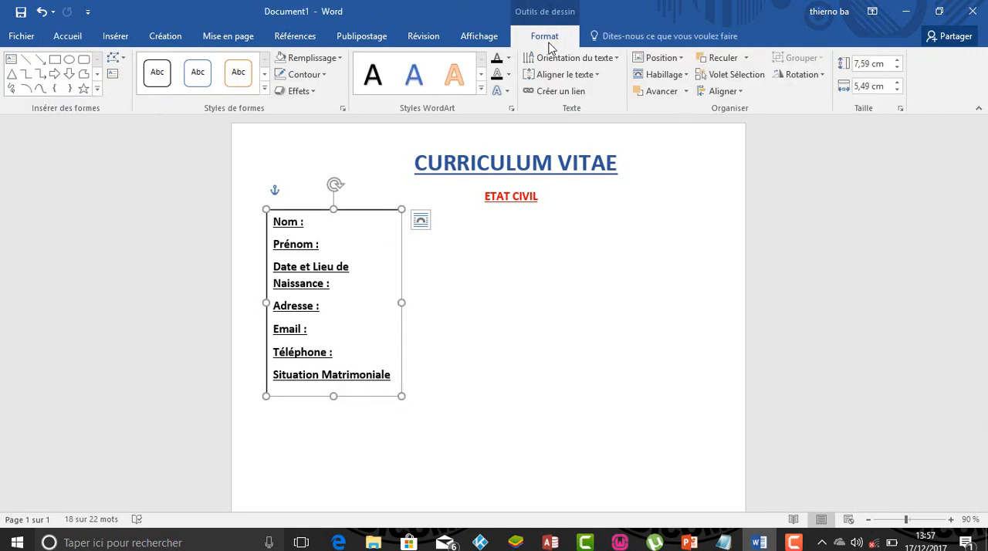
click(324, 76)
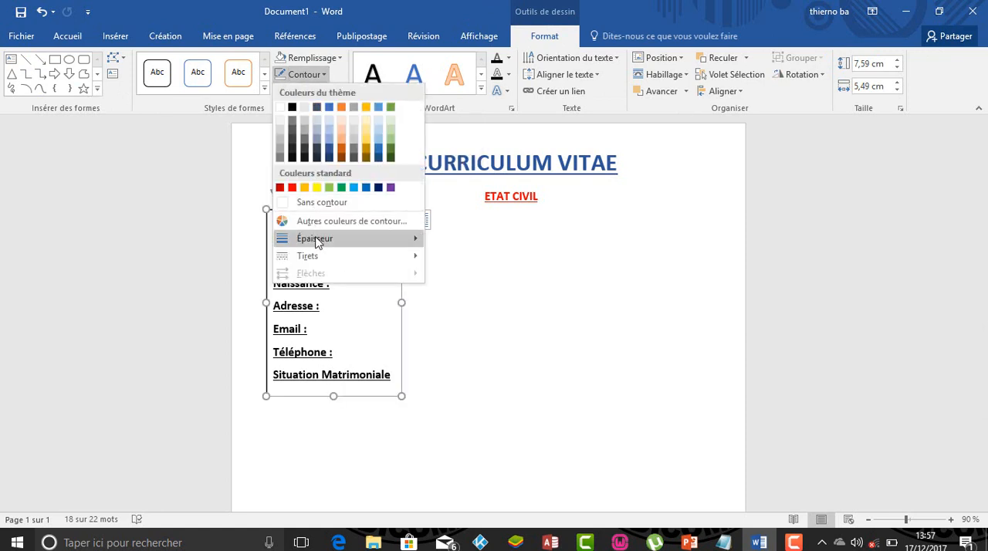
click(317, 202)
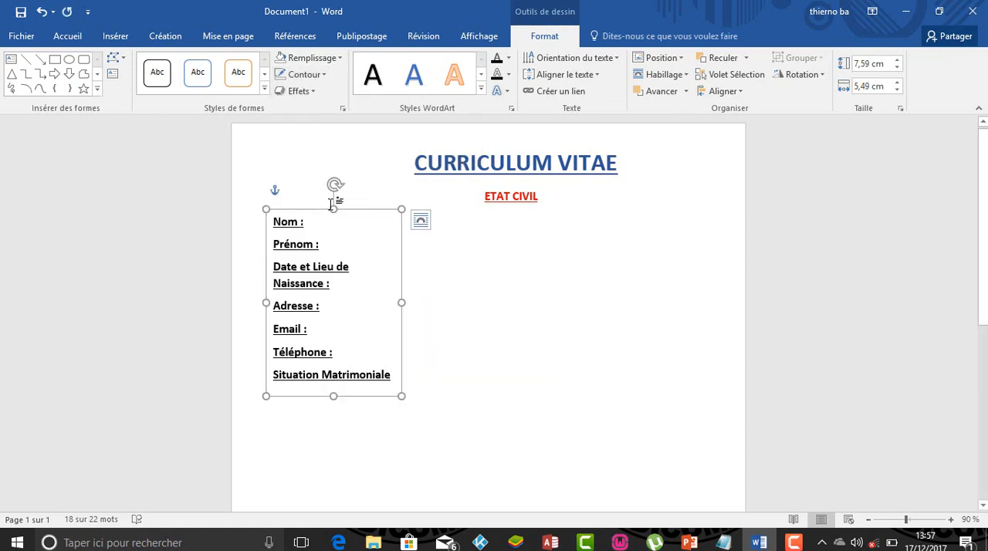
drag(353, 214, 386, 218)
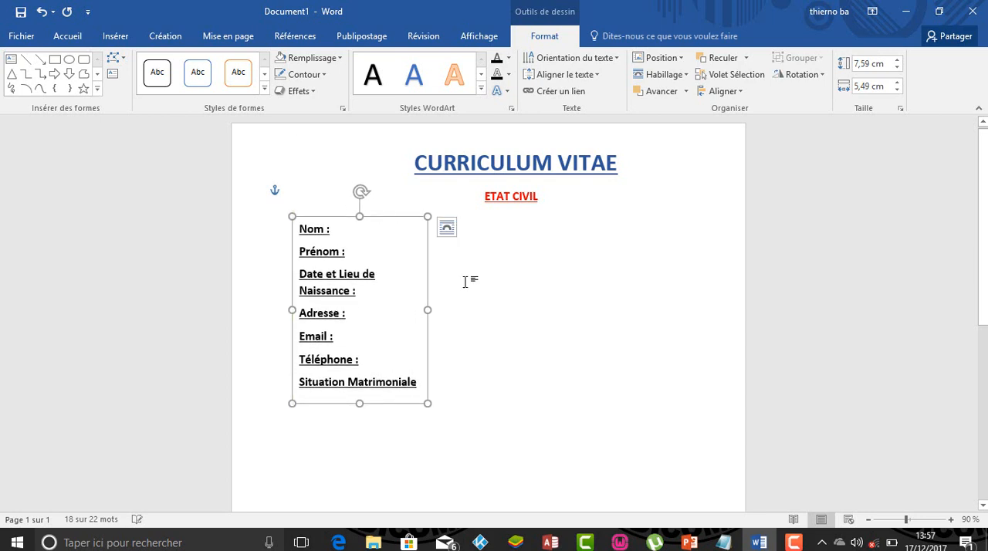
click(554, 354)
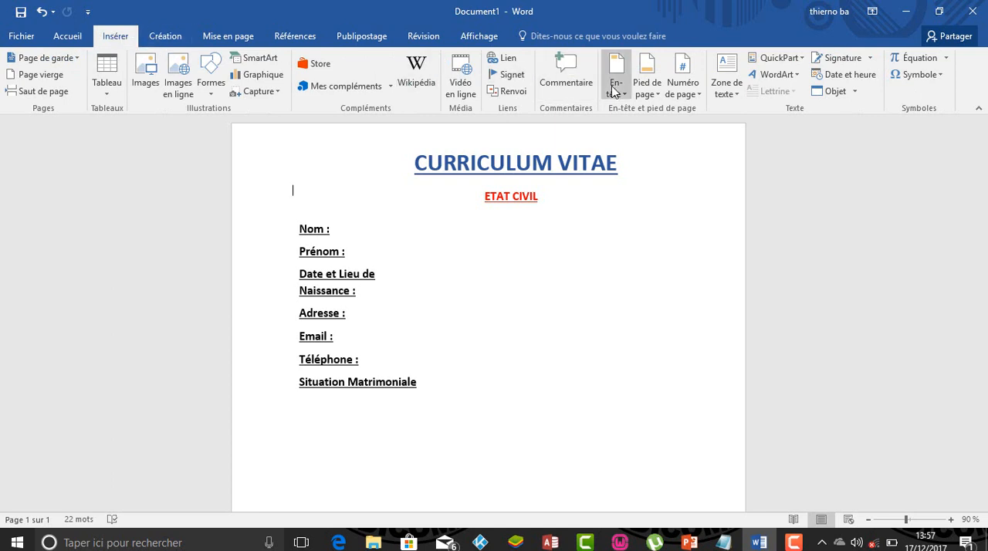
- Draw a text box about 5.97 cm wide and 7.89 cm high to the right of the personal detail labels
click(726, 94)
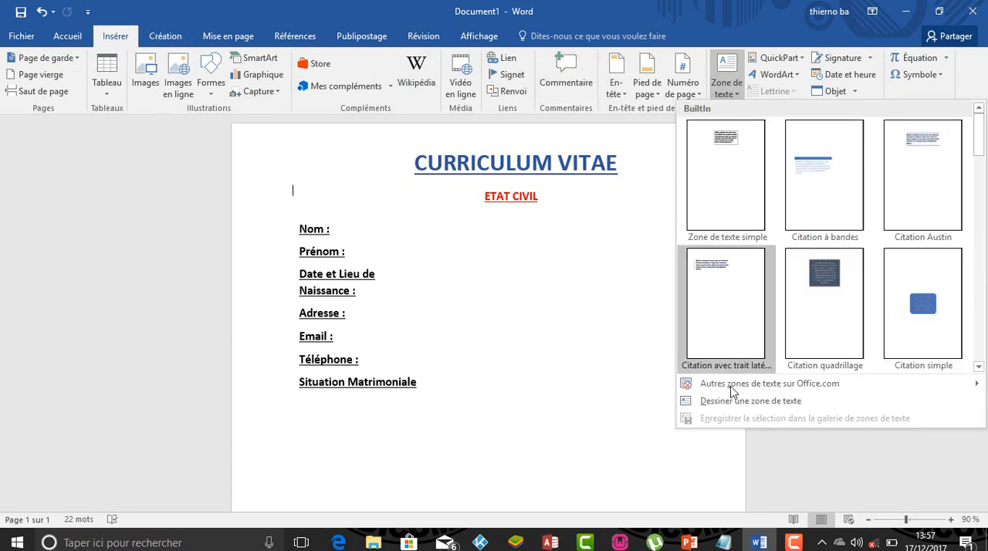
click(733, 403)
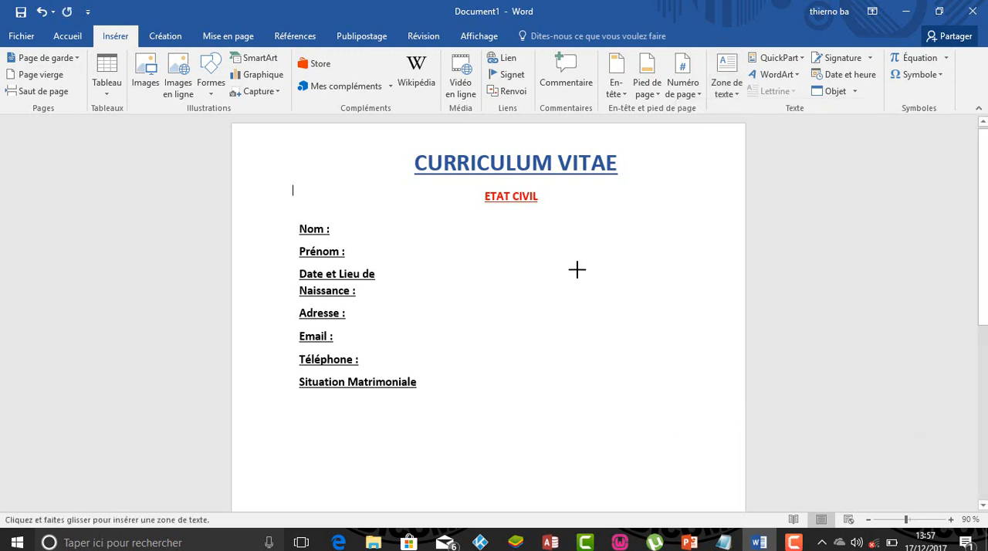
drag(508, 213, 654, 408)
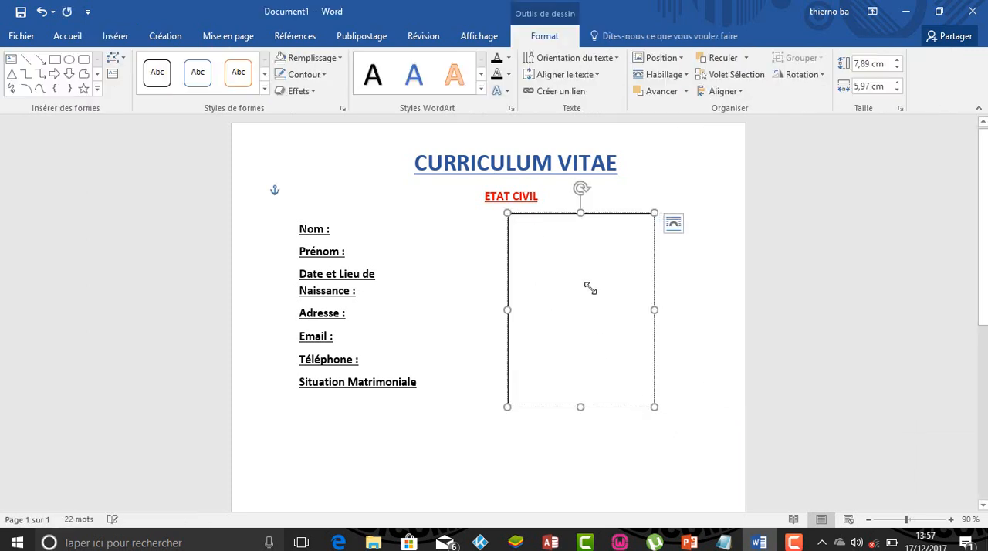
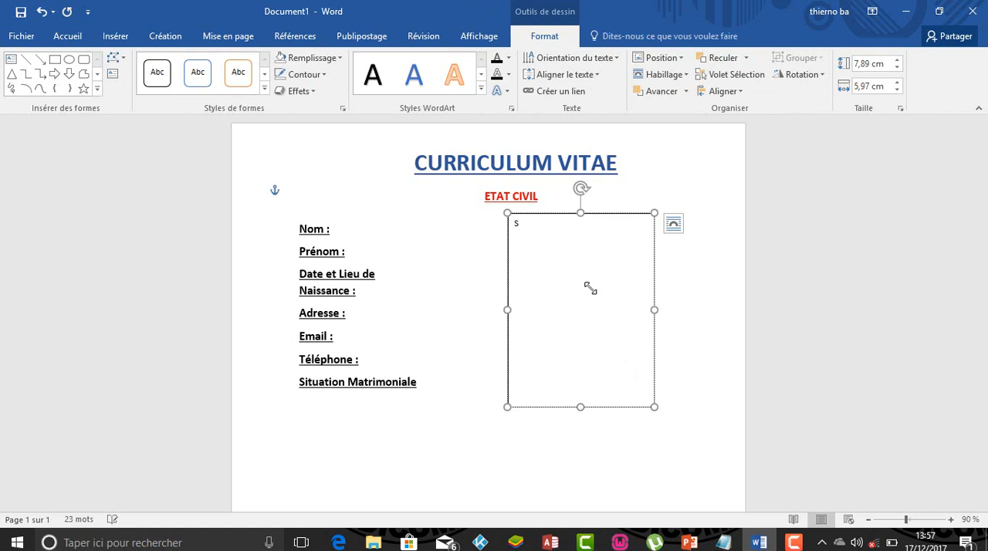
- Enter the person's surname and first name on separate lines in the new text box
key(Return)
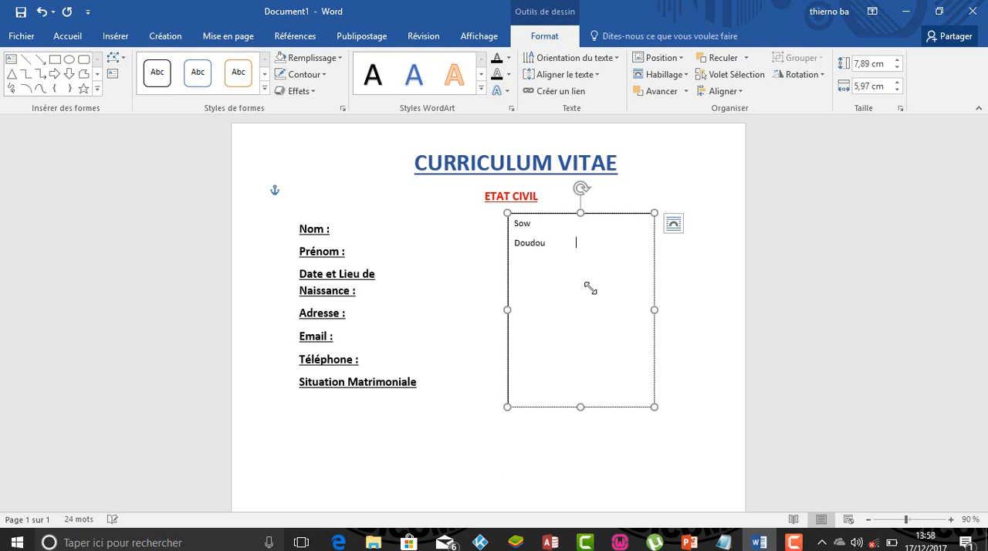